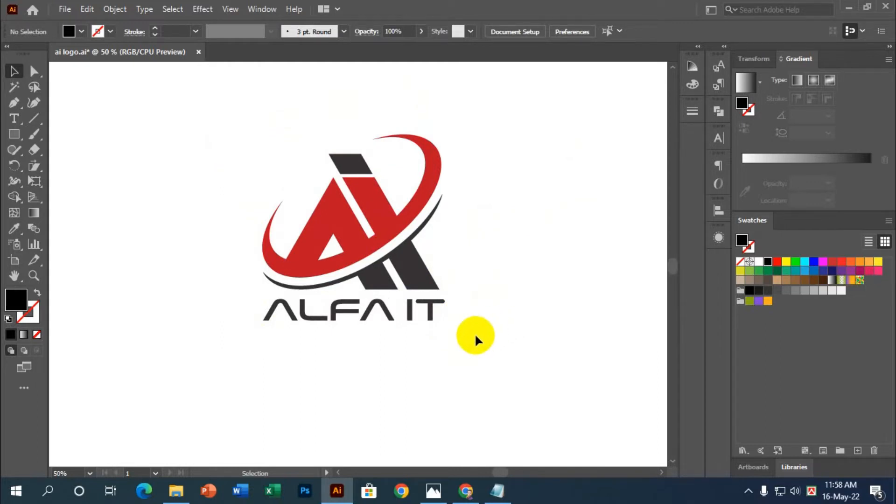
Examine the finished ALFA IT logo as a reference for its overall shape
left_click_drag(498, 335, 502, 362)
left_click(175, 165)
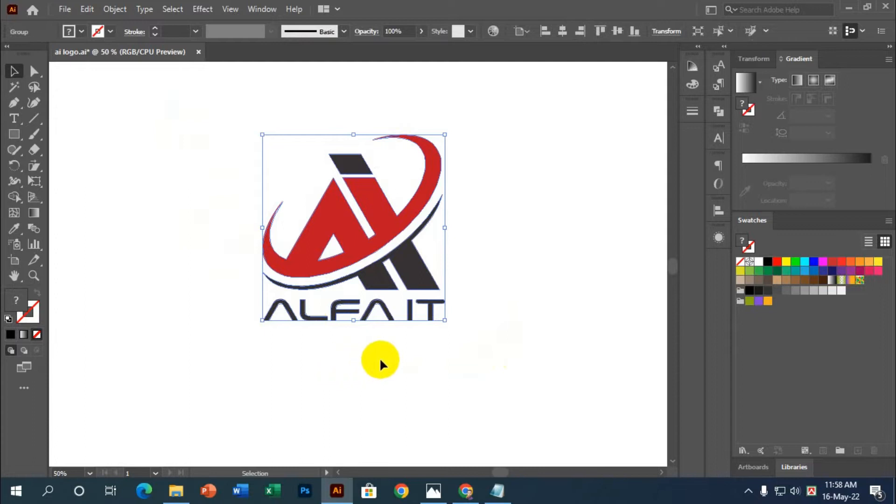
scroll(411, 374, "up", 1)
left_click(462, 376)
left_click_drag(506, 358, 179, 134)
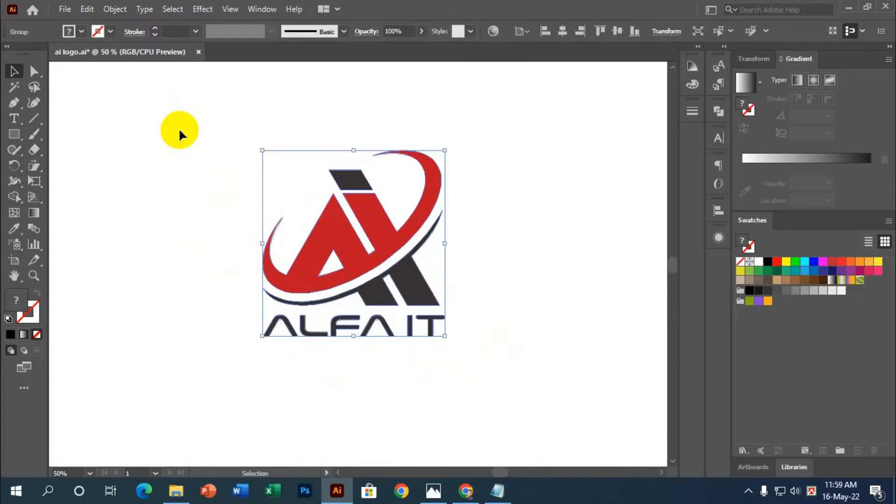
scroll(178, 128, "down", 1)
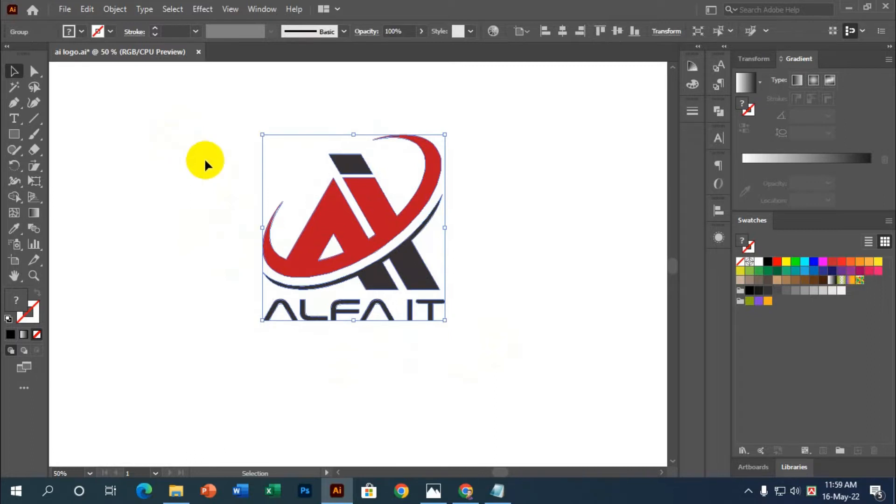
left_click(213, 189)
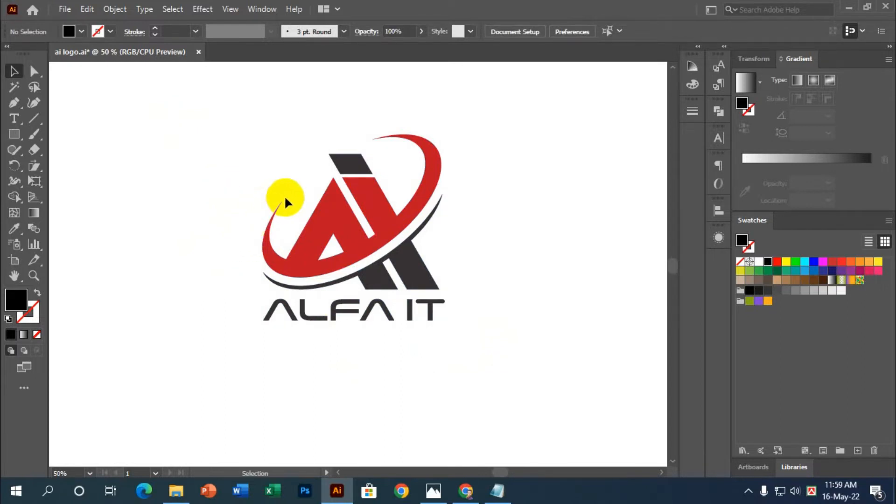
scroll(284, 200, "down", 1)
Inspect the "Alfa it Institute" text above the logo
scroll(310, 130, "up", 2)
scroll(279, 144, "up", 1)
scroll(287, 206, "up", 1)
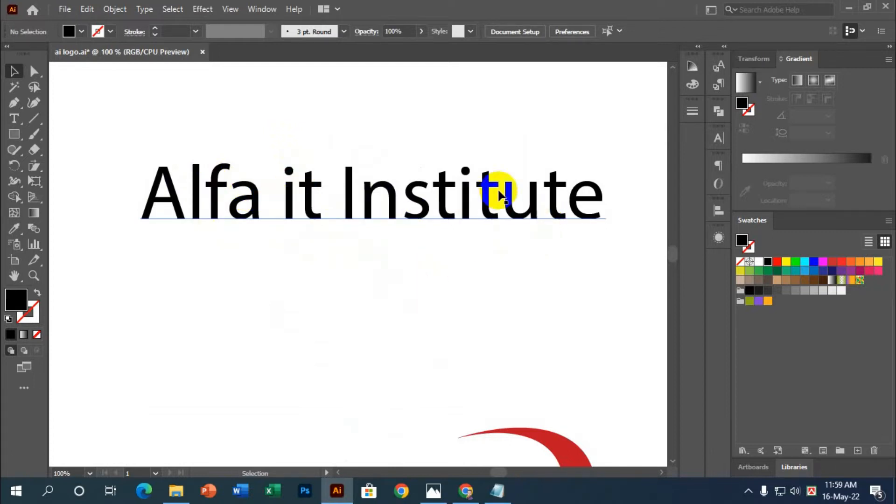
left_click(413, 186)
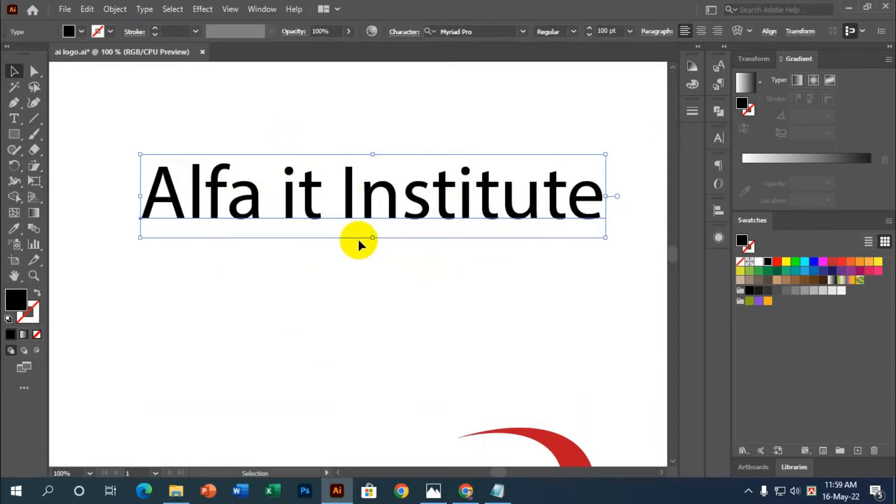
left_click(363, 267)
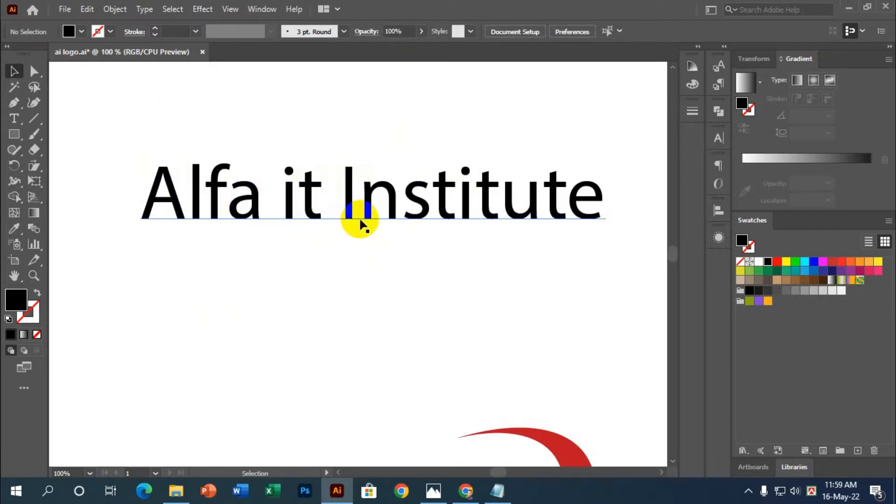
scroll(354, 227, "down", 1)
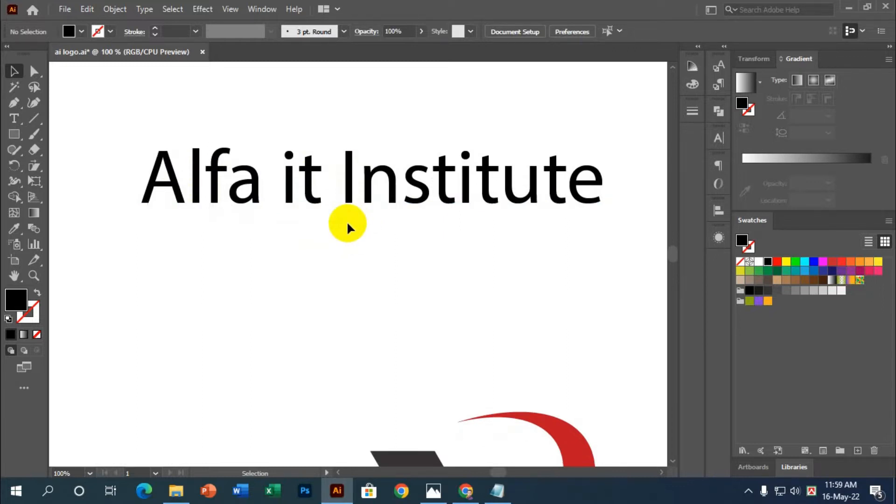
scroll(329, 230, "up", 1)
left_click(326, 194)
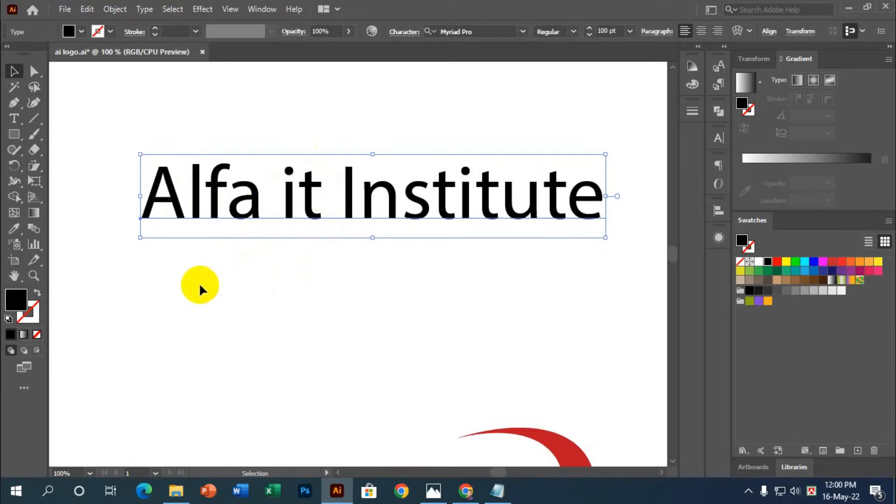
Examine the logo's red letter shapes, curved swooshes and dark strokes up close
scroll(199, 288, "down", 1)
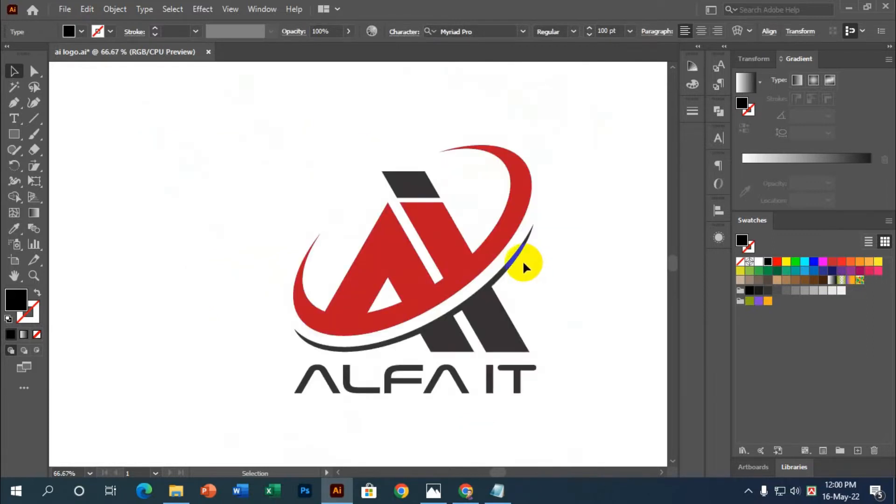
scroll(534, 205, "down", 1)
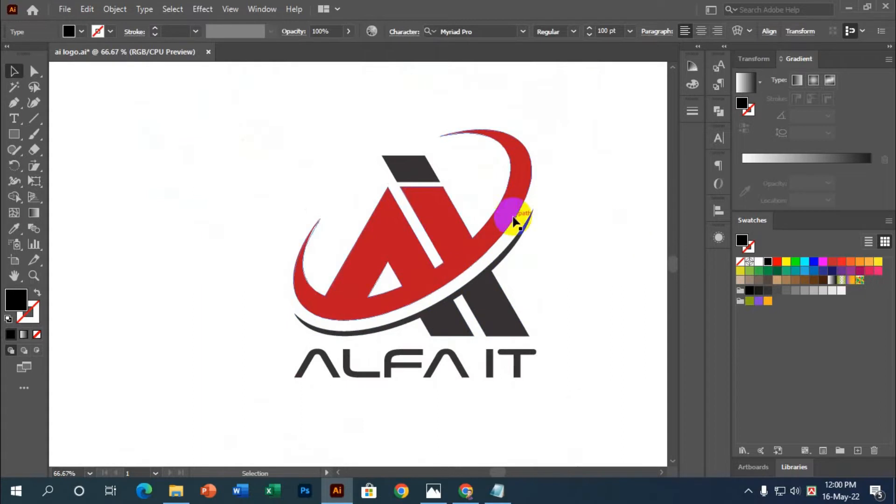
left_click(381, 253)
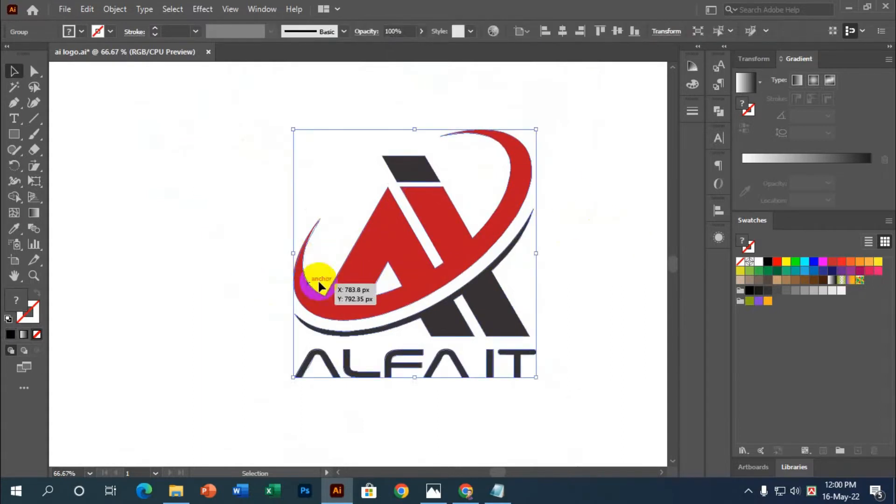
left_click(220, 242)
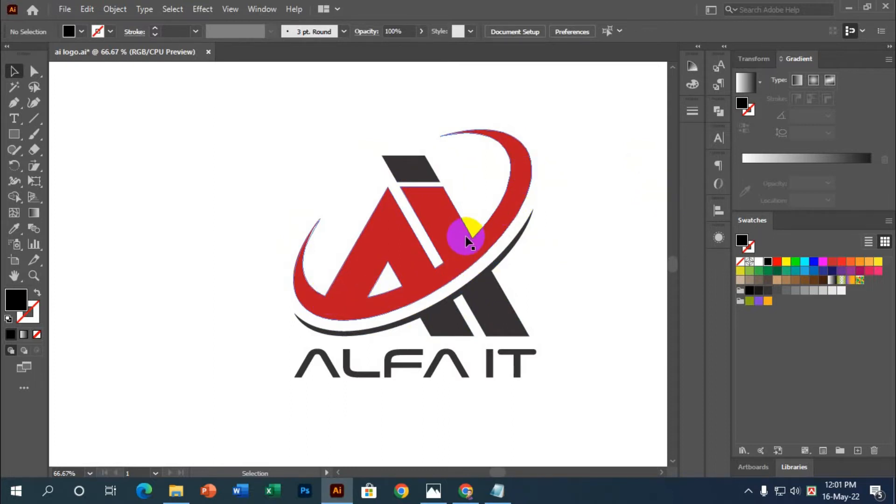
scroll(465, 236, "down", 1)
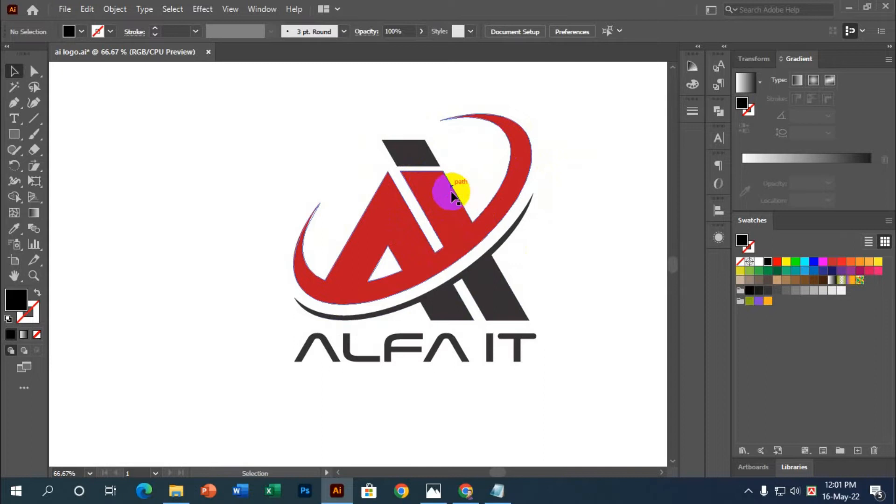
scroll(333, 273, "up", 1)
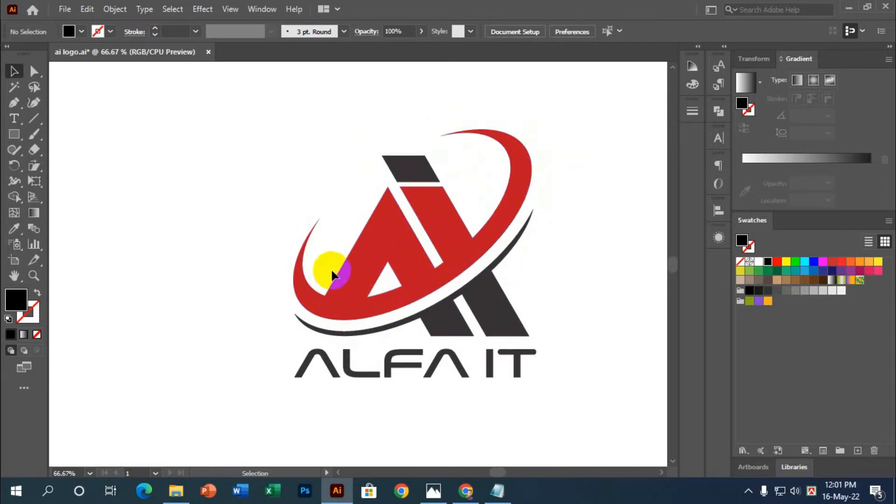
scroll(340, 266, "down", 2)
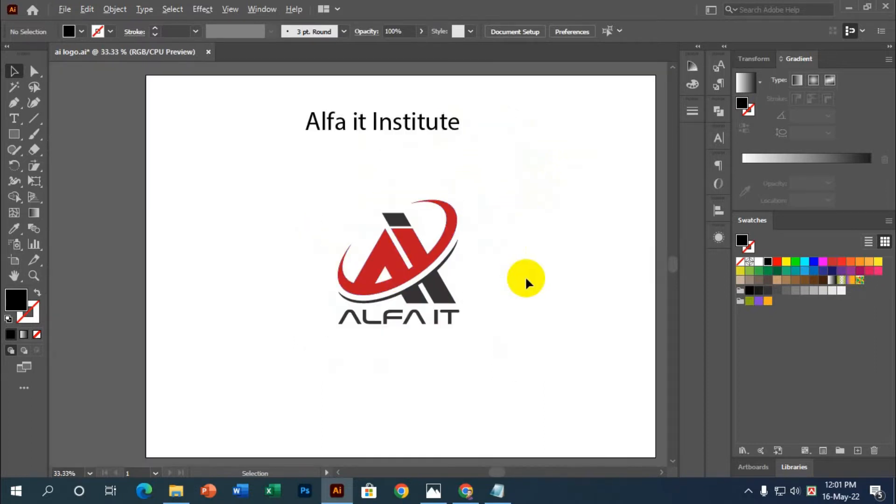
scroll(519, 276, "up", 1)
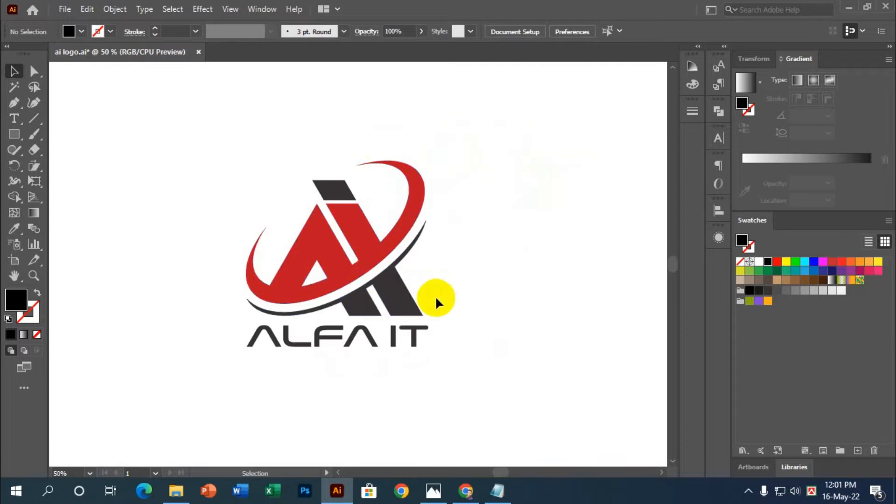
Move the ALFA IT logo off the artboard, above its upper-right corner
scroll(438, 296, "down", 1)
scroll(439, 293, "down", 2)
left_click_drag(459, 350, 284, 196)
left_click_drag(425, 294, 569, 81)
scroll(518, 218, "up", 2)
left_click(488, 238)
scroll(485, 237, "up", 1)
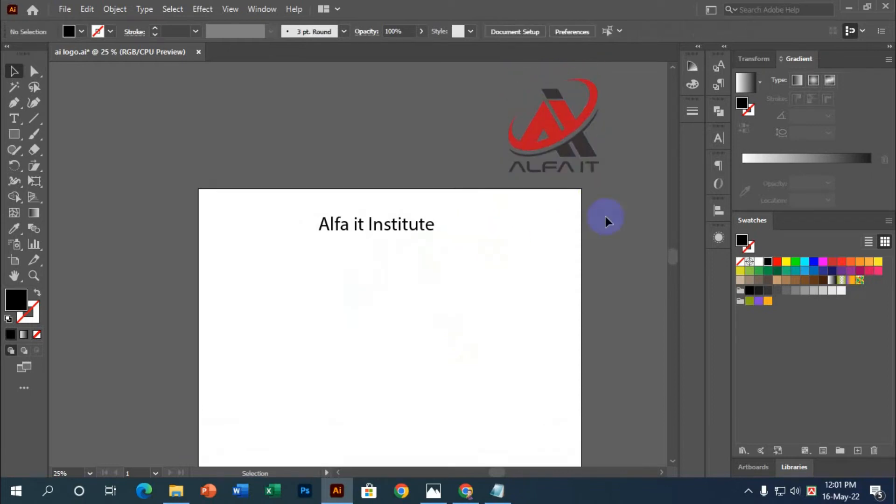
Move the "Alfa it Institute" text off the artboard, just above its upper edge
scroll(616, 183, "up", 1)
left_click_drag(335, 234, 397, 157)
left_click(408, 246)
Place the ALFA IT logo inside the artboard's upper-right corner and scale it down as a reference
left_click_drag(534, 101, 480, 249)
left_click_drag(540, 317, 512, 270)
left_click(544, 316)
scroll(425, 307, "down", 1)
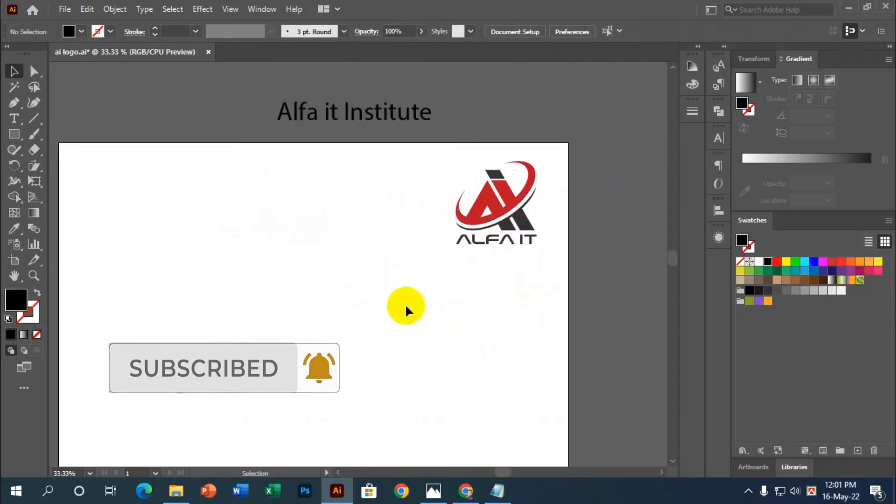
Draw an upright black triangle with the Polygon tool in the empty artboard area beside the reference logo
scroll(424, 303, "up", 1)
left_click(11, 133)
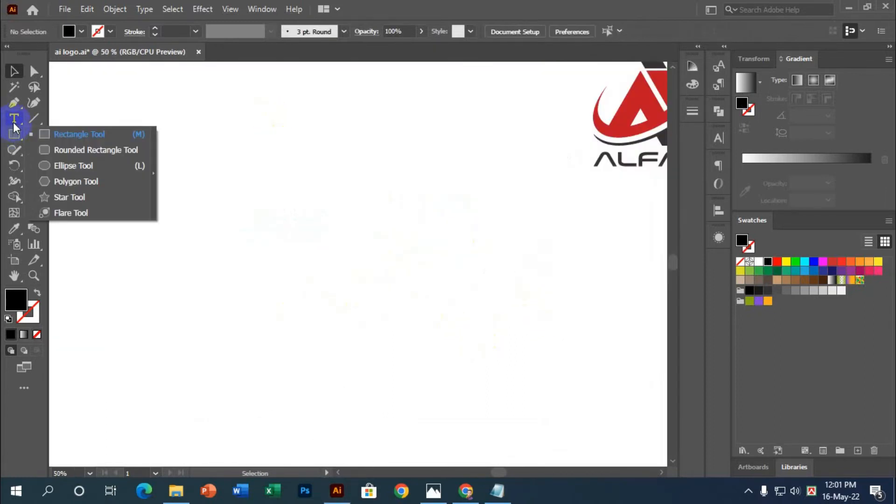
left_click(68, 181)
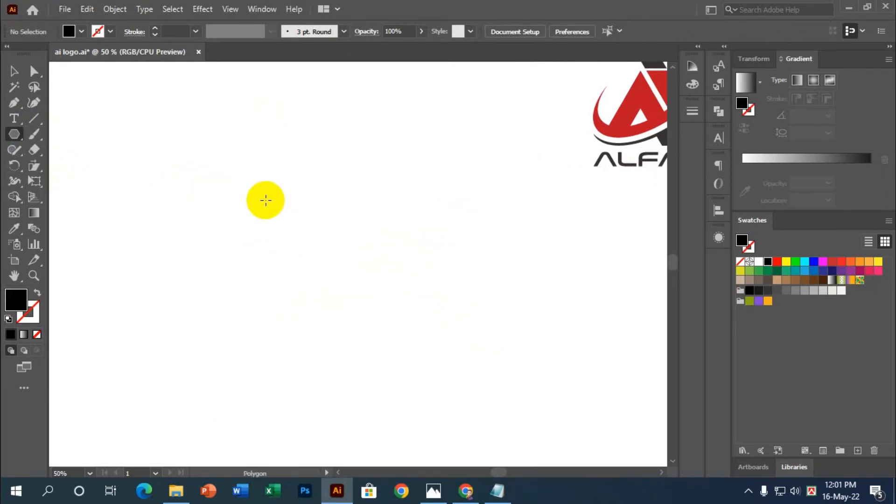
left_click_drag(276, 197, 365, 248)
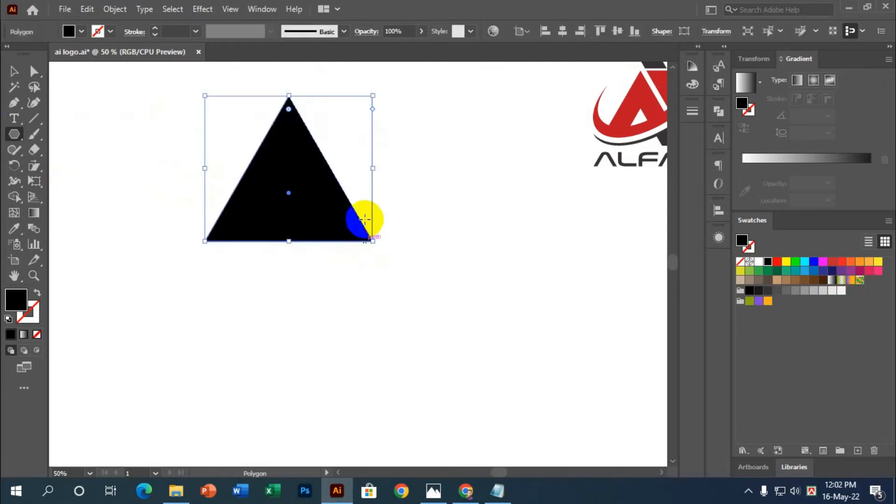
Duplicate the triangle straight down so that the copy overlaps the original's lower part
left_click(14, 72)
left_click(161, 135)
left_click(274, 178)
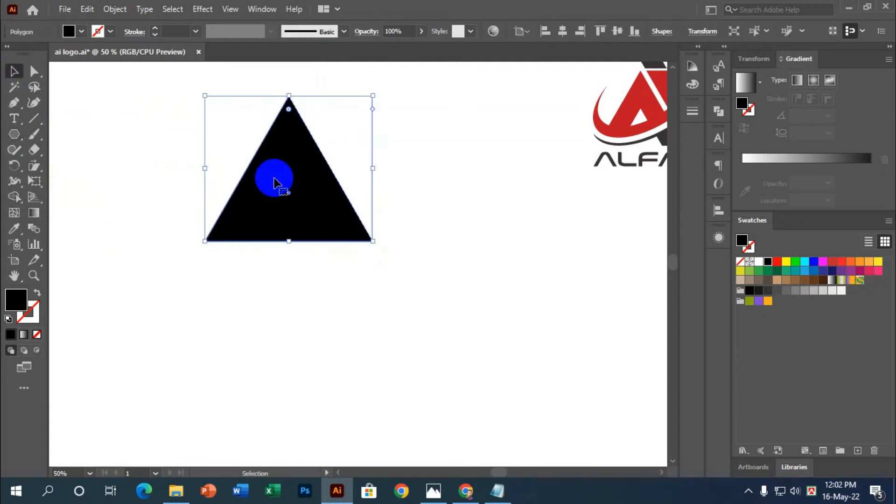
scroll(230, 227, "down", 2)
left_click_drag(296, 180, 304, 229)
left_click(296, 312)
scroll(308, 336, "up", 2)
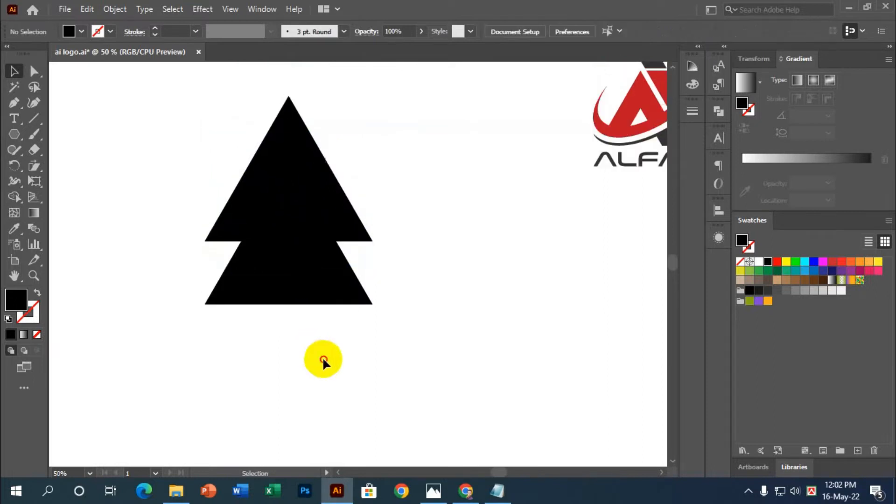
Divide the two overlapping triangles with Pathfinder and ungroup the resulting pieces
left_click_drag(320, 360, 257, 210)
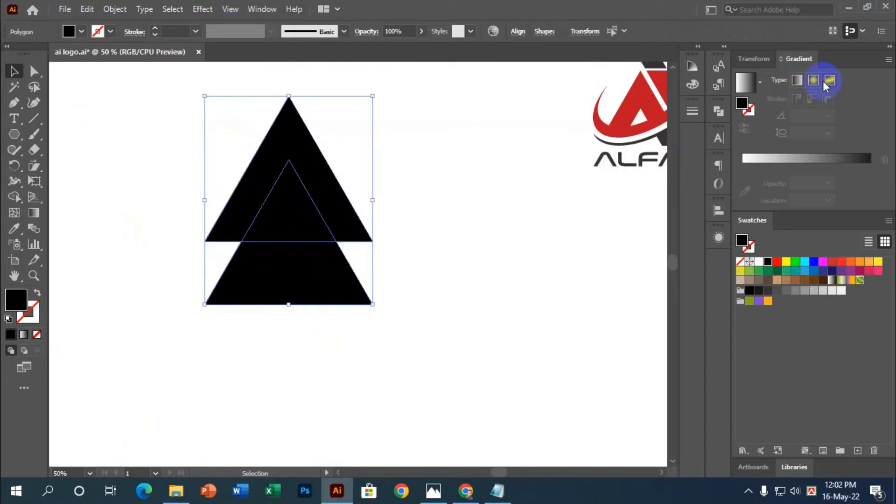
left_click(719, 111)
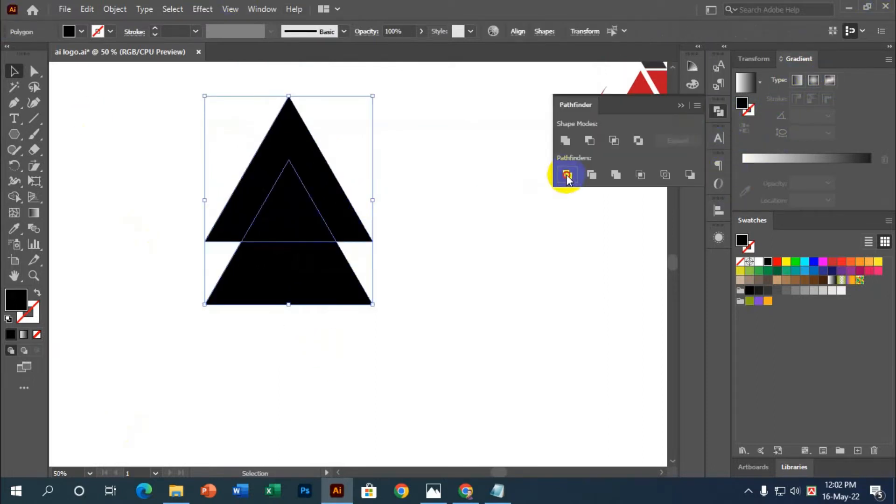
left_click(567, 174)
left_click(251, 217)
right_click(251, 217)
left_click(330, 323)
left_click(480, 274)
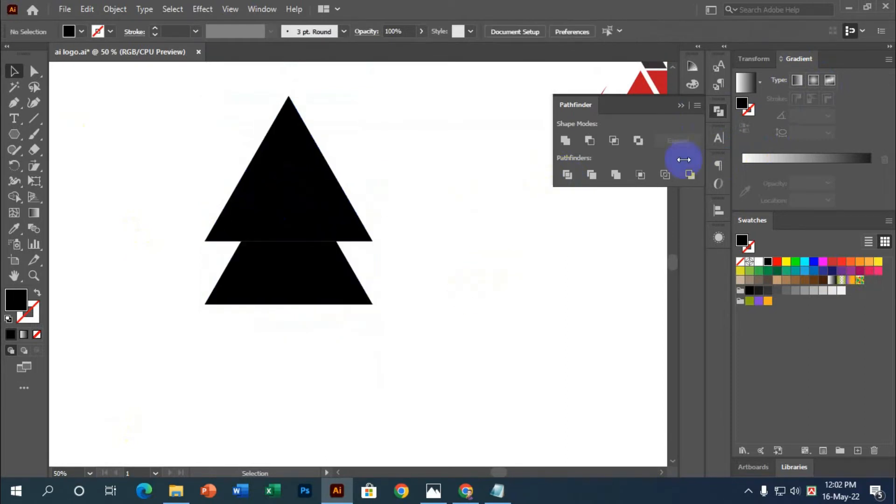
left_click(682, 106)
Delete the lower trapezoid and the inner overlap piece to leave an open, A-shaped chevron
left_click(240, 286)
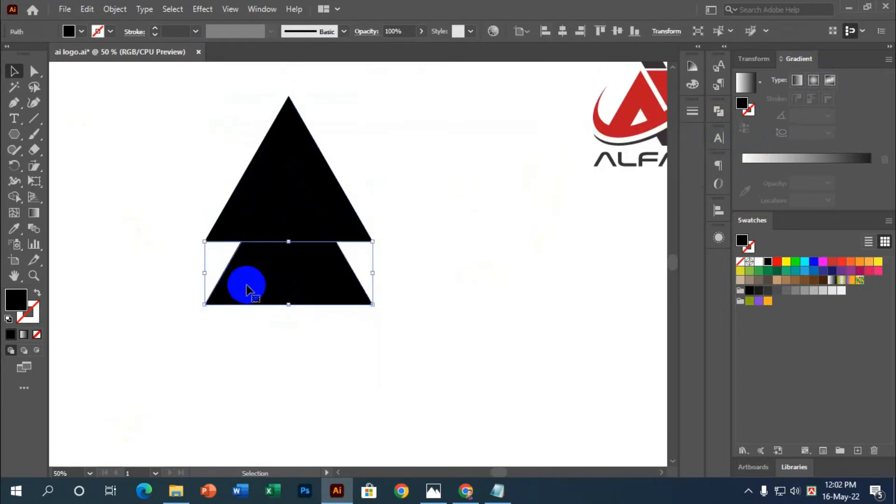
key("Delete")
left_click(265, 240)
key("Delete")
Draw a vertical line through the chevron's apex, extending past its upper and lower ends
scroll(410, 334, "up", 1)
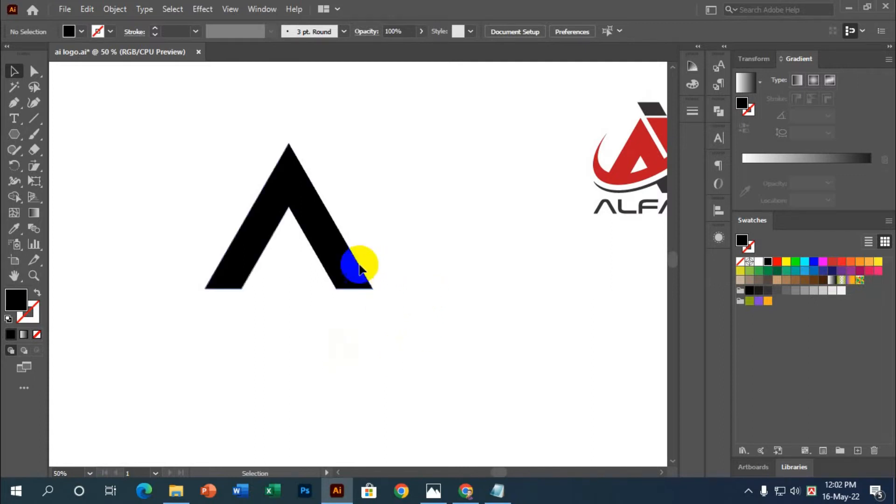
scroll(352, 238, "up", 1)
left_click(272, 164)
left_click(422, 154)
left_click(34, 118)
left_click_drag(268, 90, 267, 315)
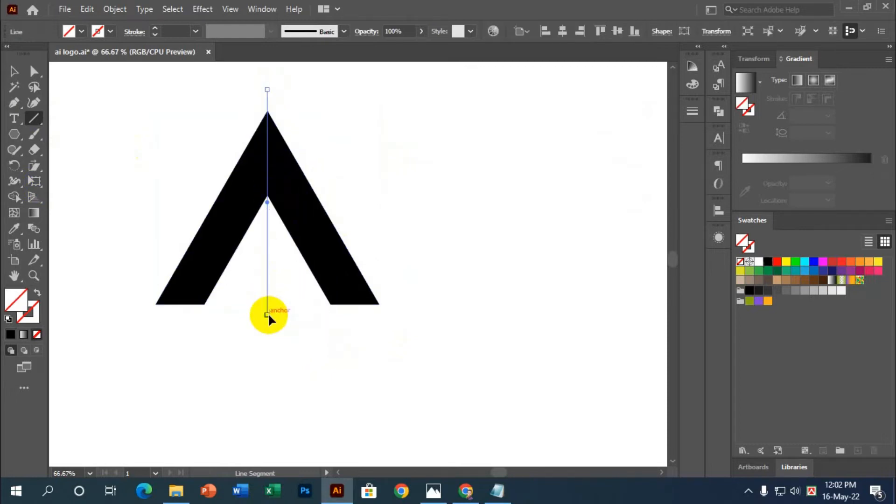
Align the line and the chevron to each other's horizontal and vertical centers
left_click(22, 73)
left_click_drag(164, 104, 375, 237)
left_click(561, 32)
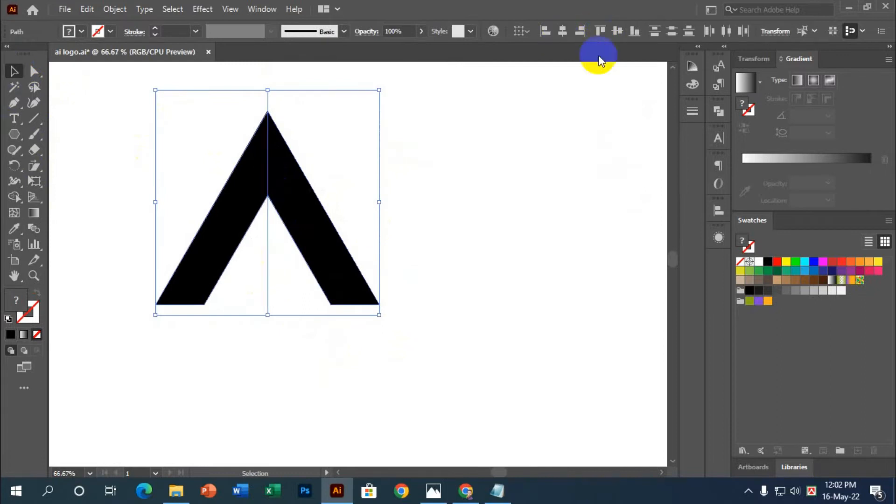
left_click(617, 31)
Divide the chevron along the vertical line with Pathfinder and ungroup its two halves
left_click_drag(415, 322, 165, 147)
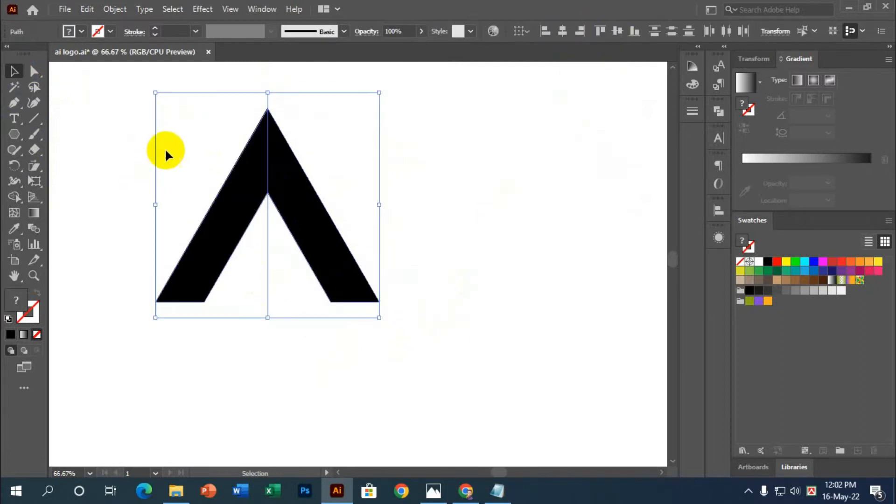
left_click(718, 111)
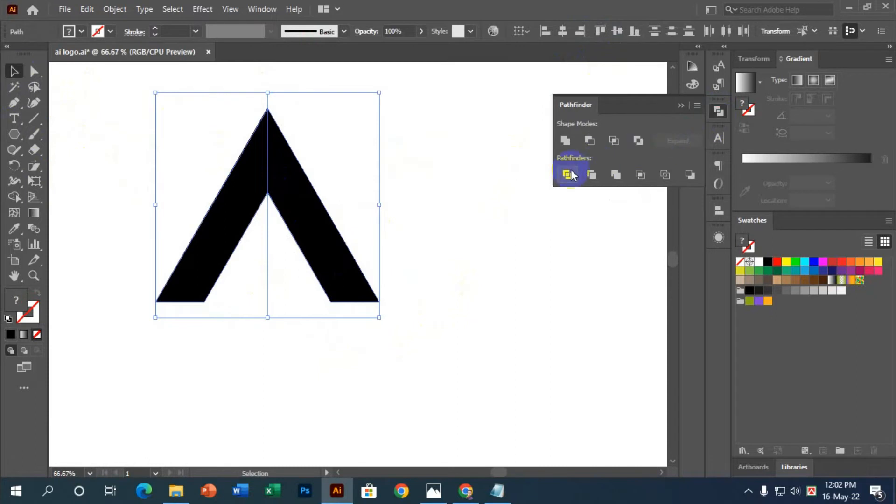
left_click(567, 175)
right_click(303, 160)
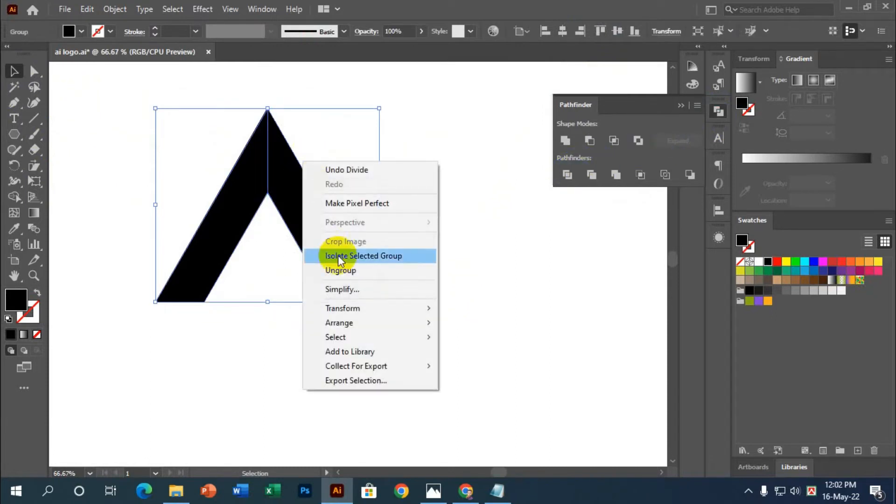
left_click(336, 270)
left_click(681, 106)
left_click(434, 166)
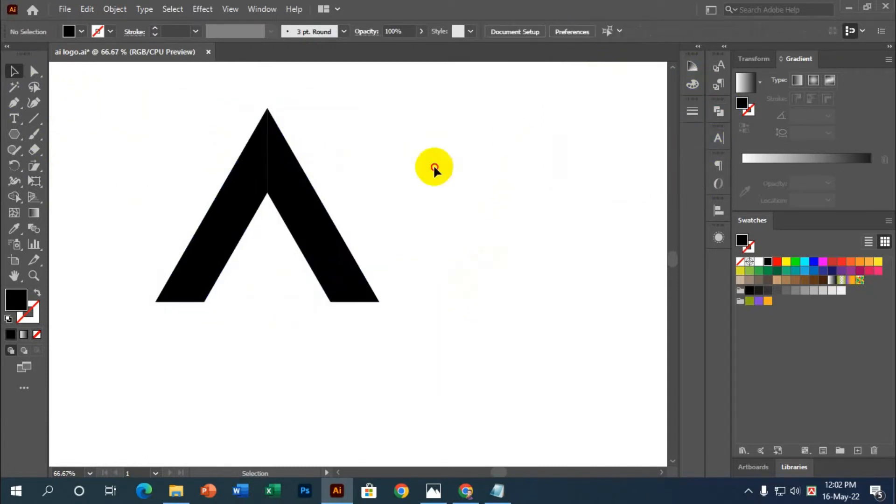
Duplicate the chevron's right half and place the copy level beside it, leaving a narrow slanted gap between them
left_click(416, 352)
left_click_drag(416, 352, 240, 219)
left_click(437, 206)
left_click(318, 222)
left_click(218, 207)
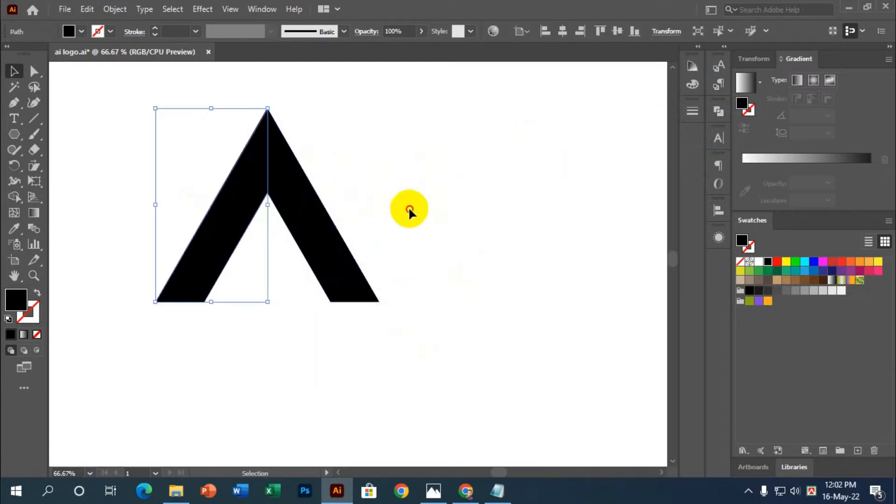
left_click(326, 216)
left_click(314, 224)
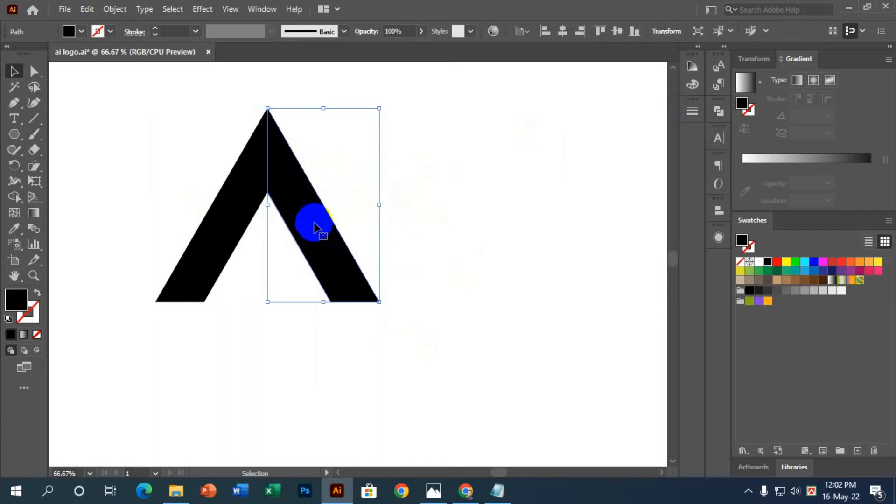
left_click_drag(314, 224, 373, 220)
left_click(505, 204)
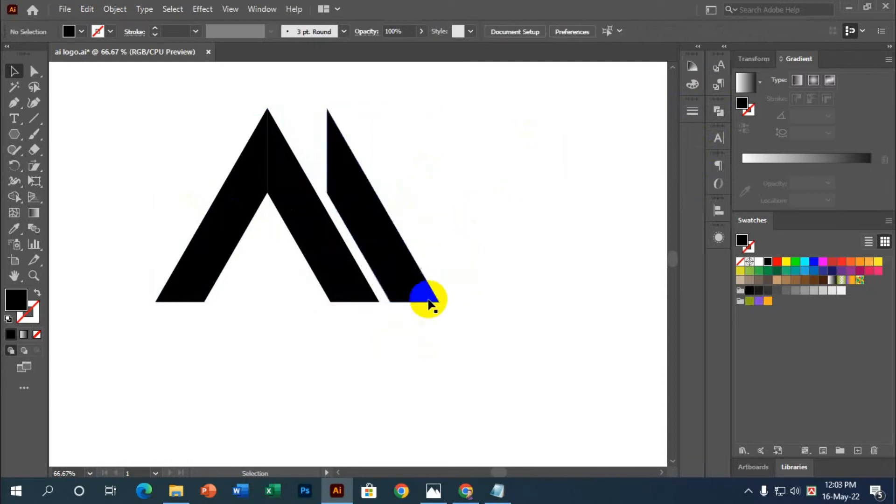
Extend the copied bar's outer upper anchor up along its slanted outer edge, moving it about -66 px horizontally and -114.5 px vertically
scroll(346, 243, "up", 1)
scroll(455, 242, "up", 2)
scroll(429, 242, "down", 2)
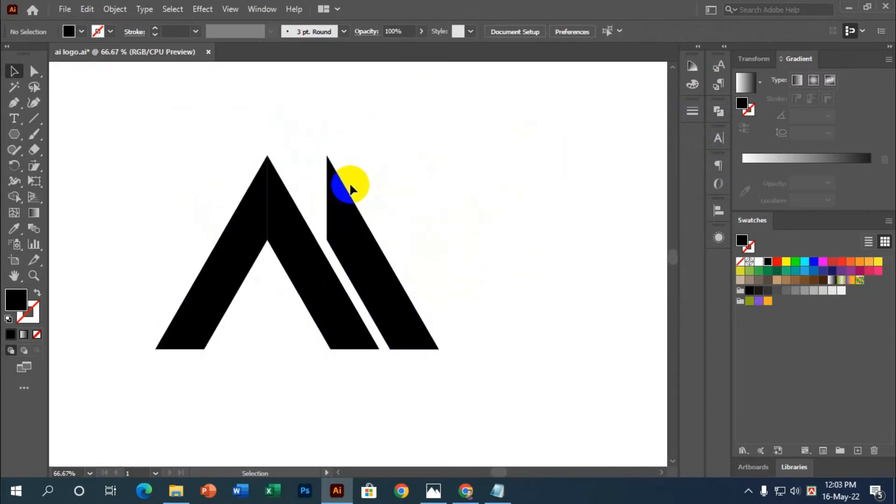
left_click(337, 214)
key("a")
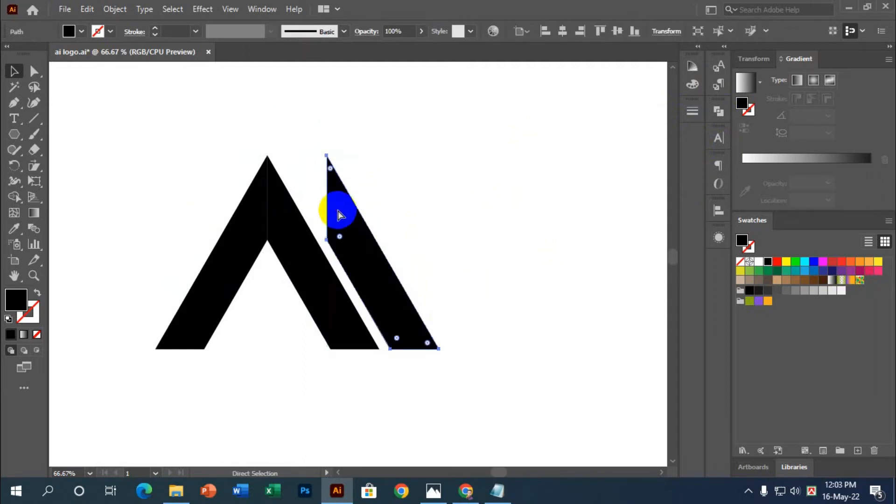
left_click(327, 159)
left_click_drag(327, 159, 295, 98)
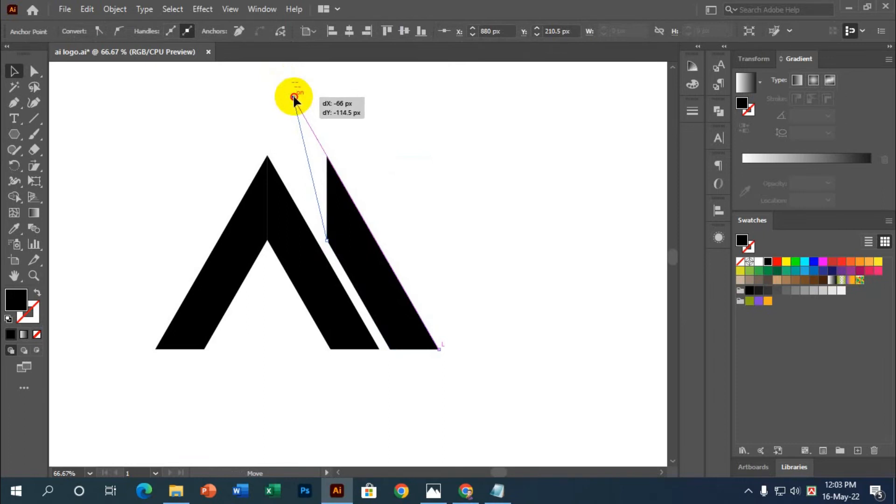
left_click_drag(294, 98, 294, 99)
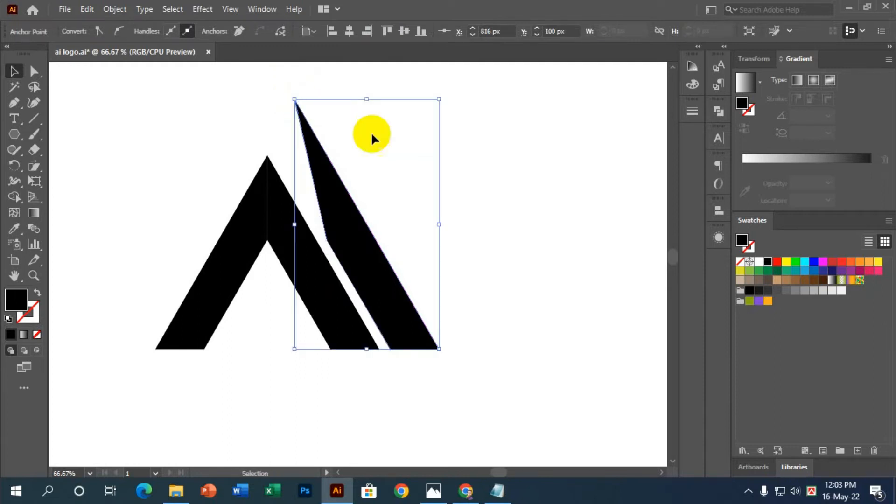
Extend the copied bar's inner upper anchor along its inner edge line, about -124 px horizontally and -214.5 px vertically
left_click(412, 226)
left_click(347, 241)
key("a")
left_click(325, 241)
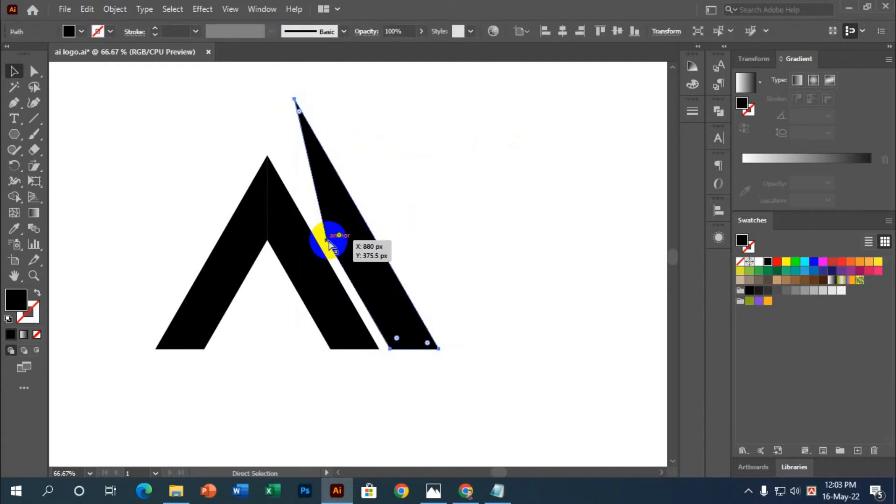
left_click_drag(328, 241, 265, 130)
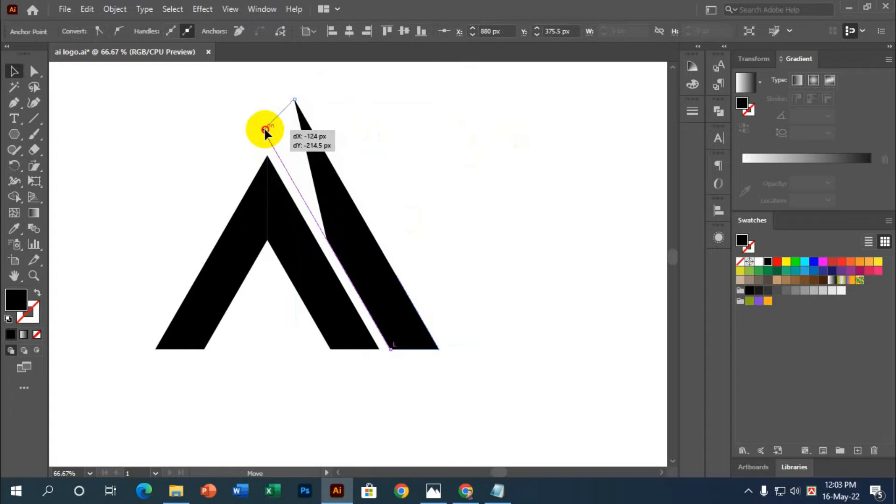
left_click_drag(264, 129, 265, 130)
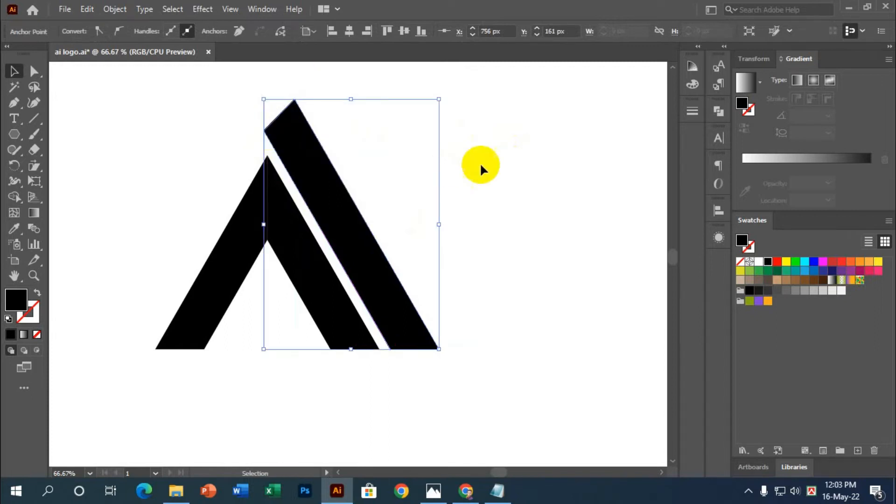
Adjust the extended bar's two upper anchors along their slanted edges so that its upper end is cut horizontally
left_click(479, 173)
scroll(480, 222, "up", 1)
left_click(315, 172)
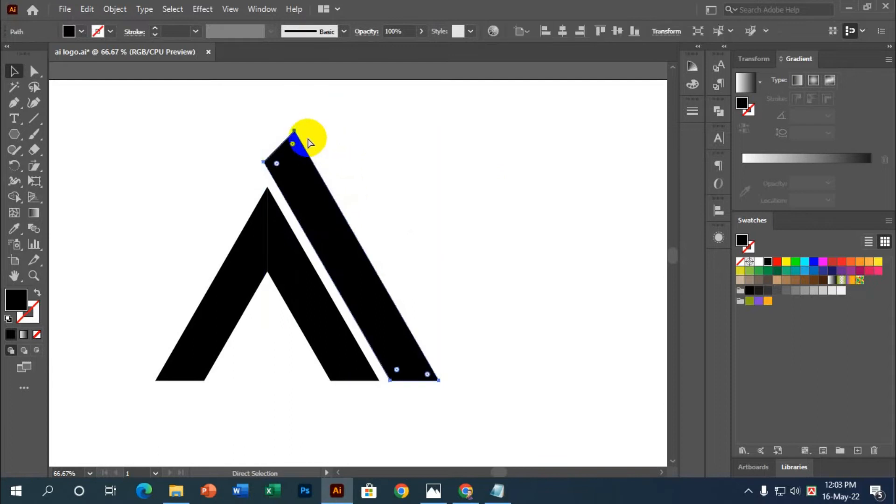
left_click(264, 161)
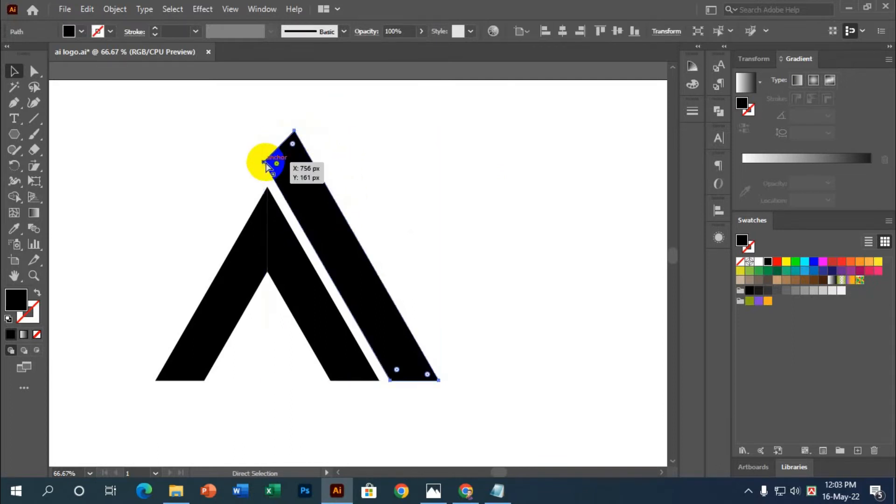
left_click_drag(264, 162, 303, 148)
left_click(299, 140)
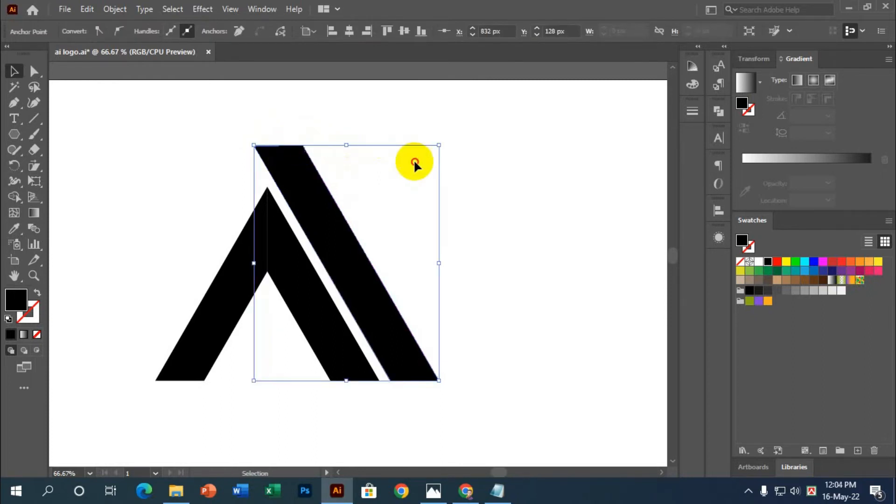
left_click(557, 211)
Compare the lettermark with the reference ALFA IT logo and inspect the slanted bar's upper end up close
scroll(530, 295, "down", 2)
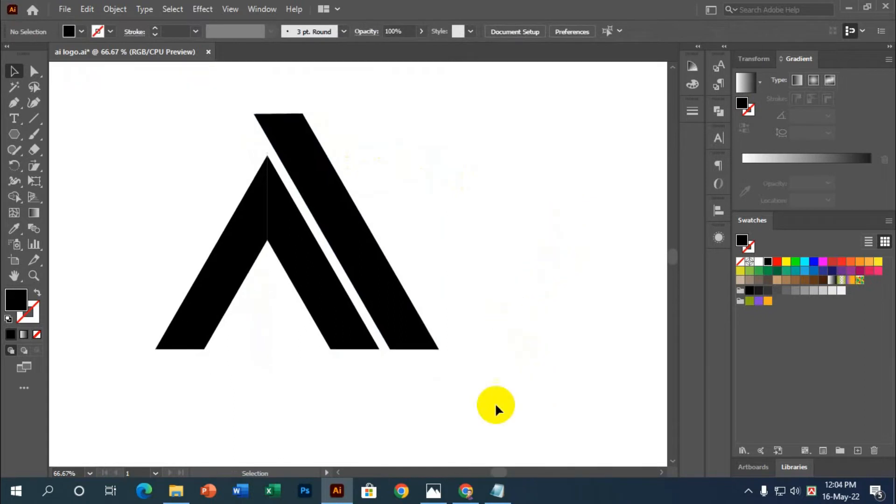
scroll(485, 380, "up", 2)
left_click(303, 271)
left_click(504, 258)
scroll(537, 270, "down", 2)
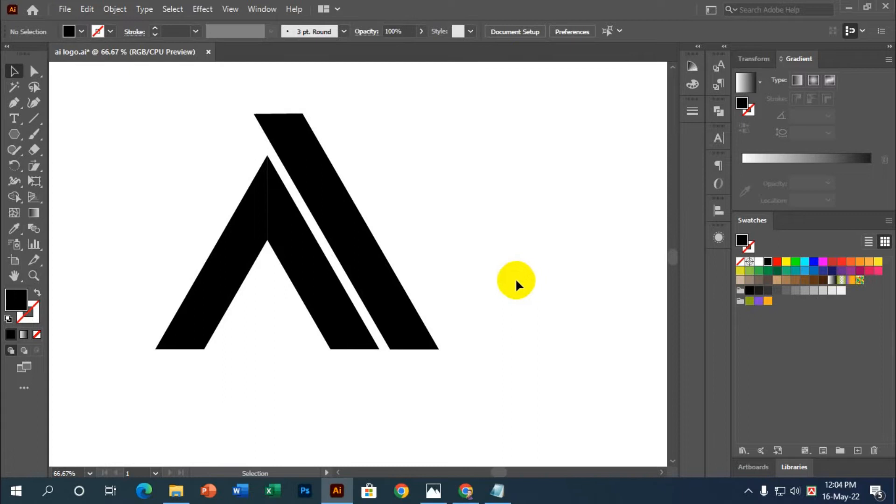
scroll(509, 278, "down", 3, "alt")
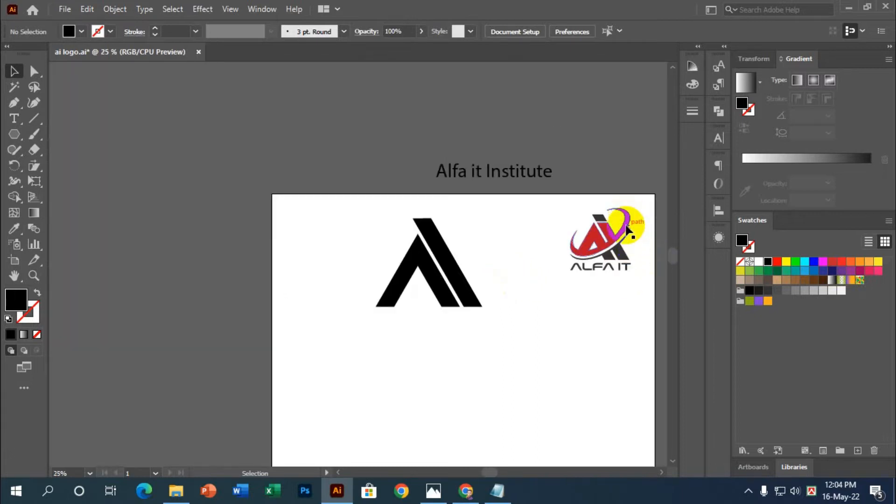
scroll(633, 232, "up", 2, "alt")
scroll(492, 220, "down", 2)
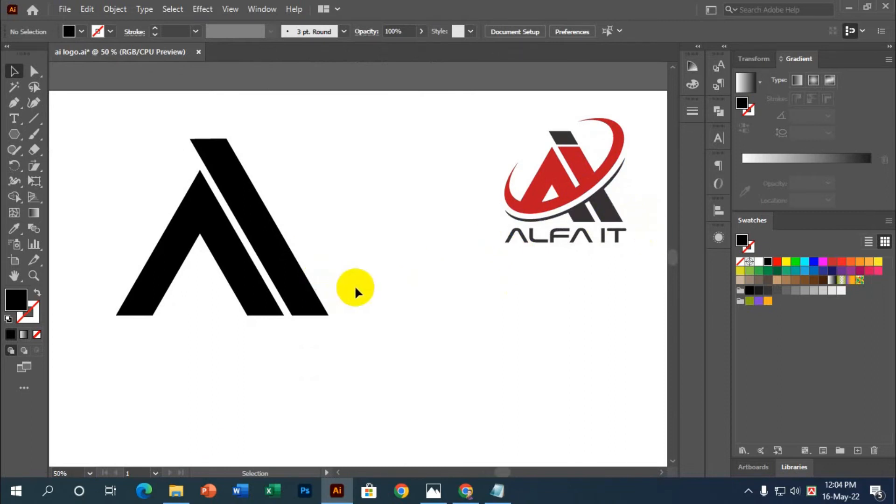
scroll(393, 273, "down", 1)
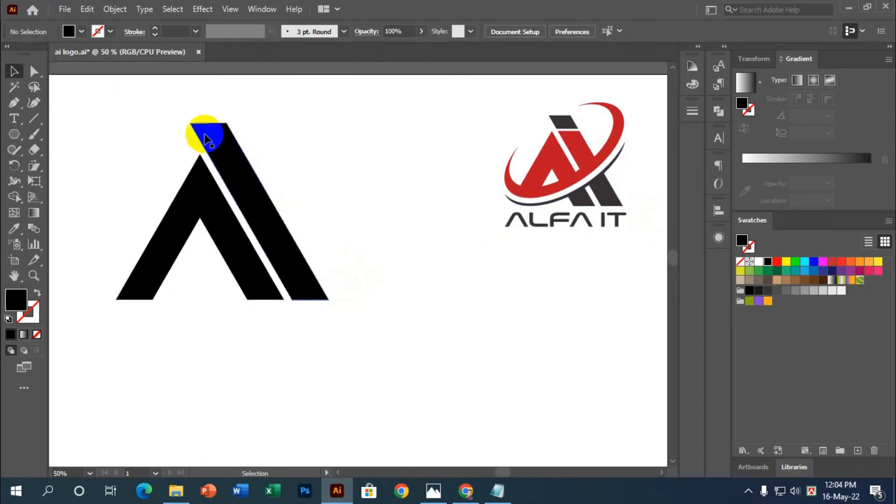
scroll(200, 134, "up", 4, "alt")
scroll(197, 130, "up", 1, "alt")
scroll(262, 154, "down", 3, "alt")
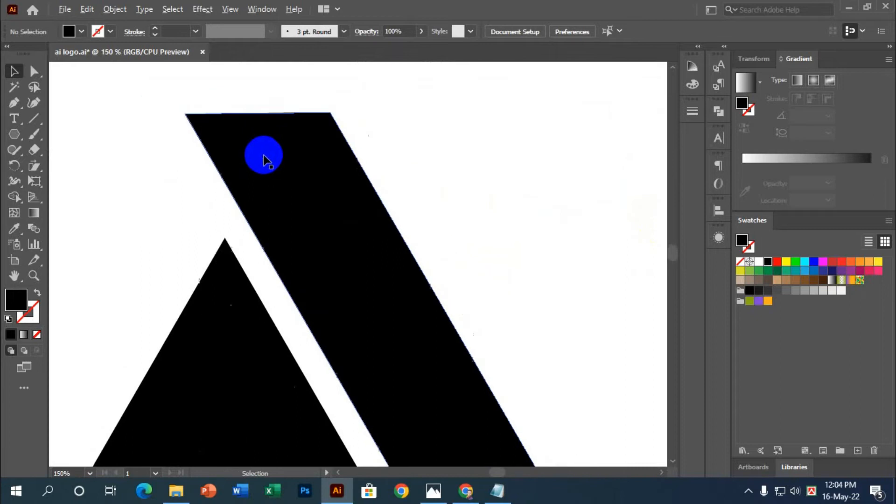
scroll(144, 140, "down", 2, "alt")
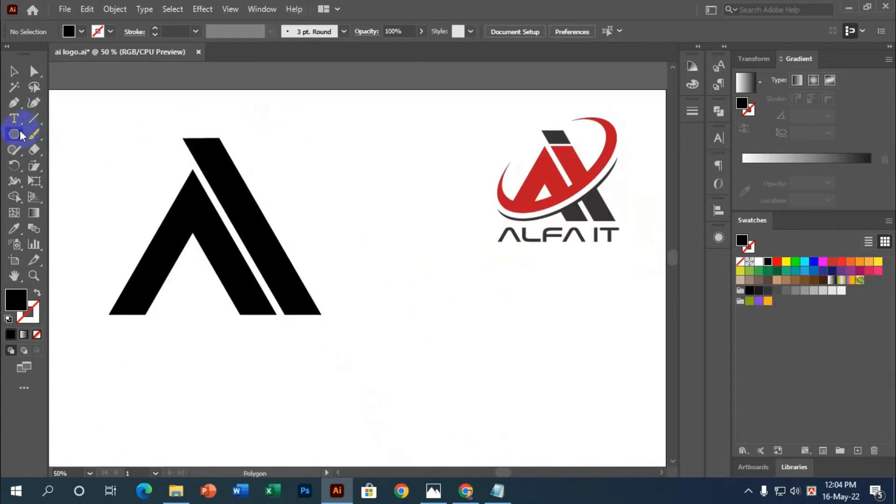
Draw a black circle with the Ellipse tool in the empty area below the reference logo and move it nearer the lettermark
left_click(20, 132)
left_click(71, 166)
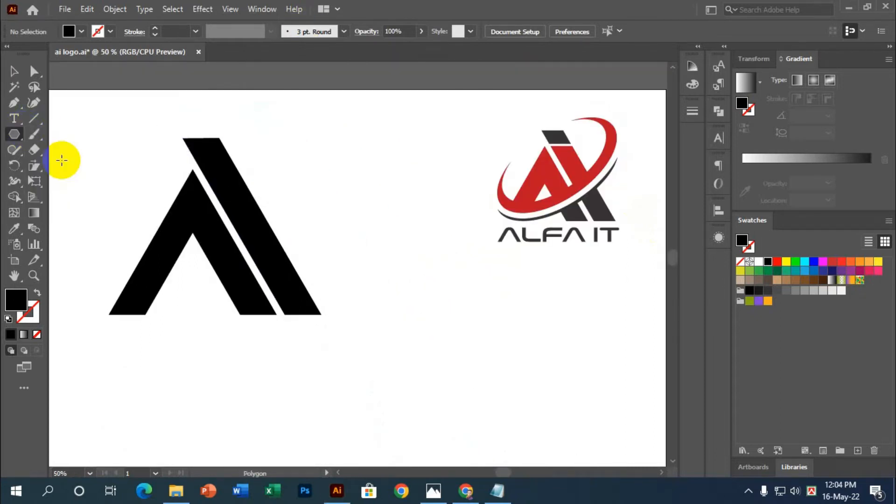
scroll(343, 256, "down", 3)
scroll(343, 255, "down", 1)
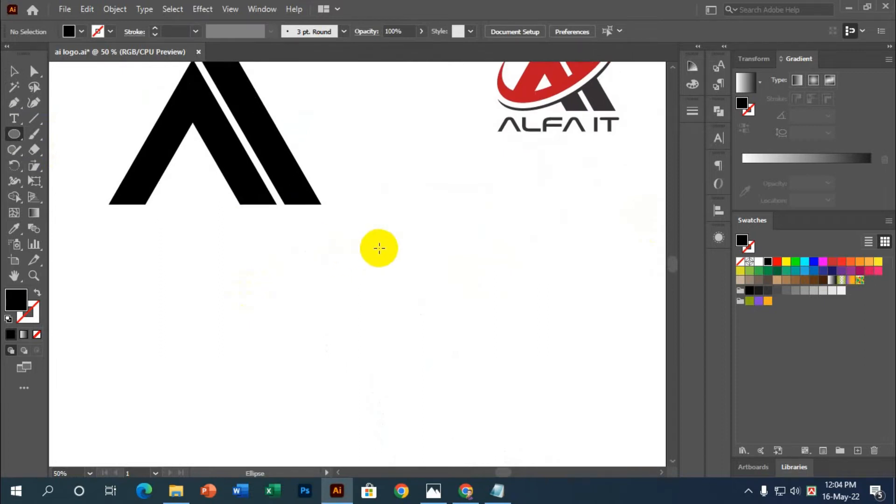
left_click_drag(380, 236, 573, 427)
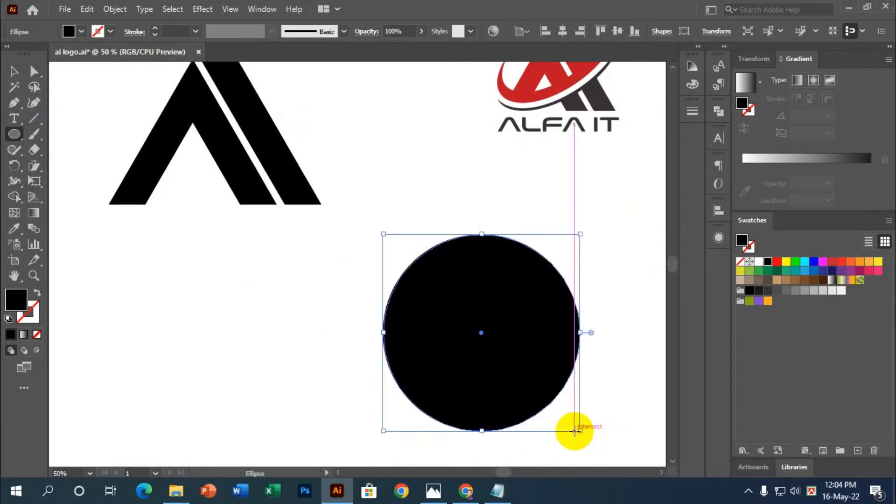
left_click(14, 71)
left_click_drag(434, 322, 421, 247)
Create a smaller concentric copy of the black circle and fill it with the purple swatch
key("a")
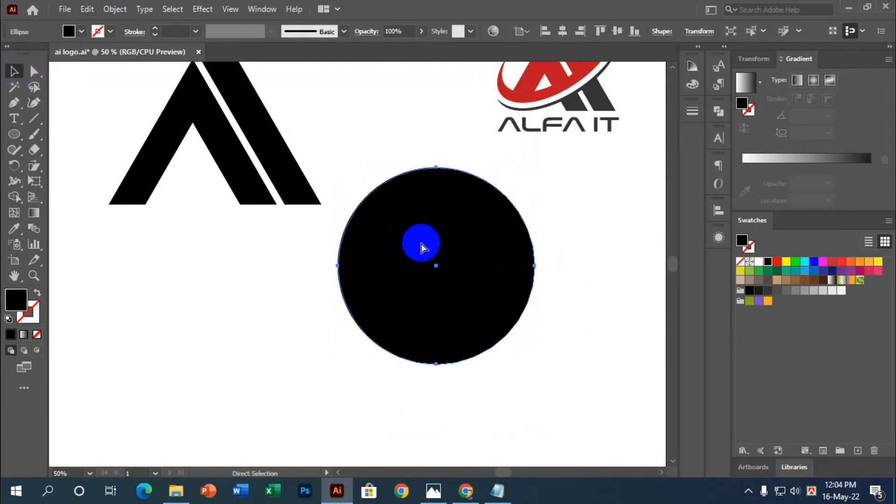
key("v")
key("a")
key("v")
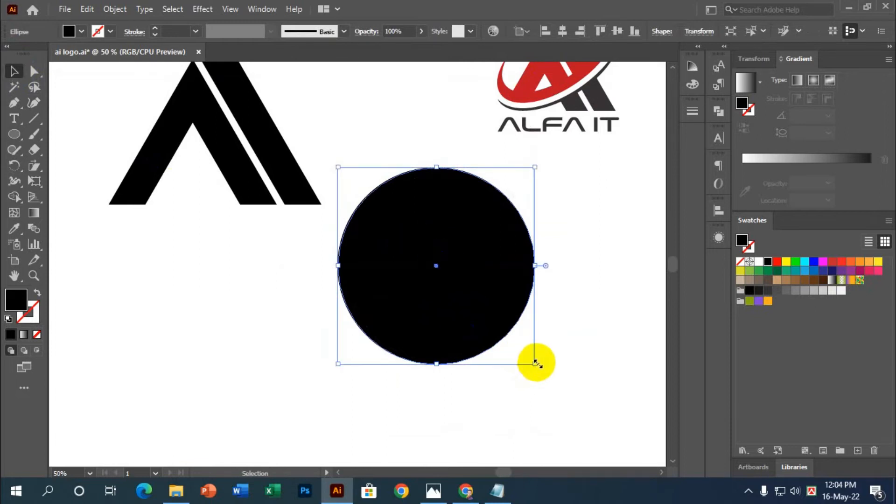
left_click_drag(534, 363, 518, 348)
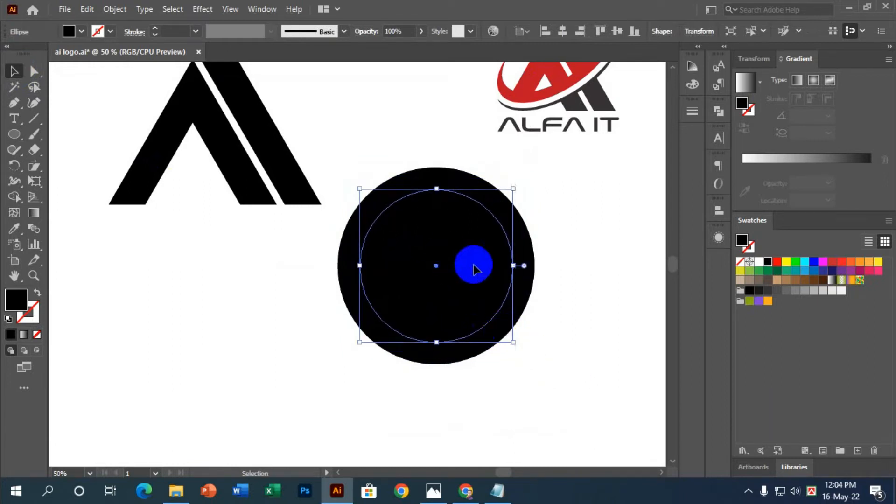
left_click(759, 301)
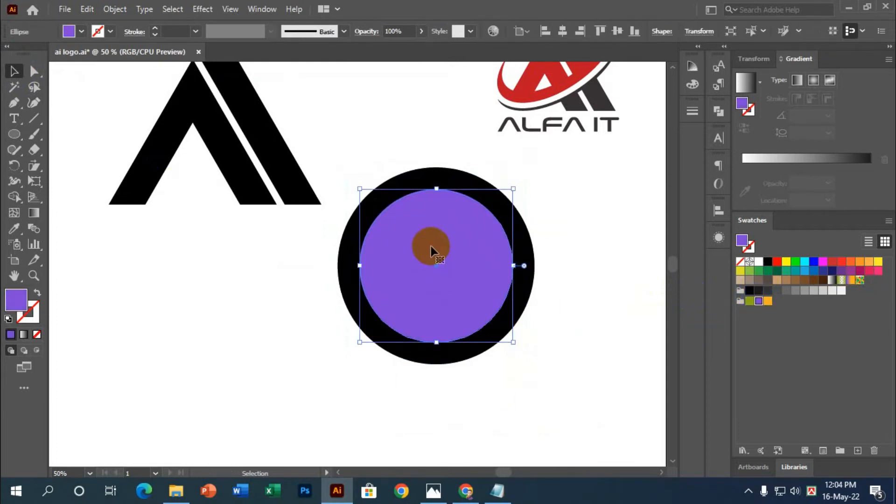
Copy the purple circle in place and enlarge the copy from its left edge to just past the black circle's right edge
left_click_drag(431, 251, 415, 252)
key("ctrl+c")
key("ctrl+f")
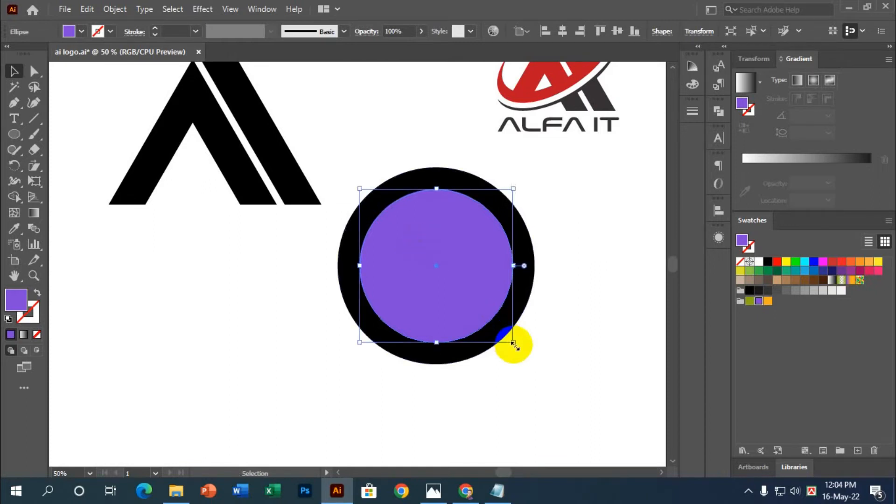
left_click_drag(513, 266, 537, 267)
Divide all the overlapping circles with Pathfinder and ungroup the resulting pieces
left_click_drag(519, 396, 397, 155)
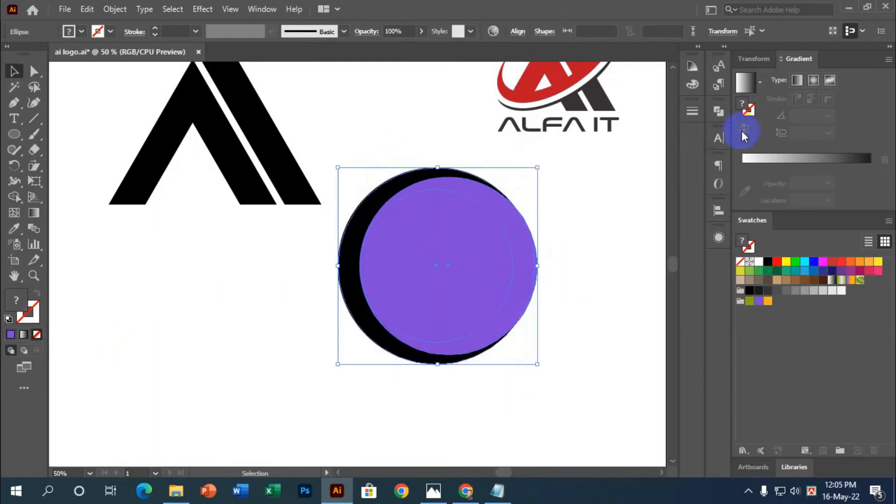
left_click(719, 111)
left_click(567, 175)
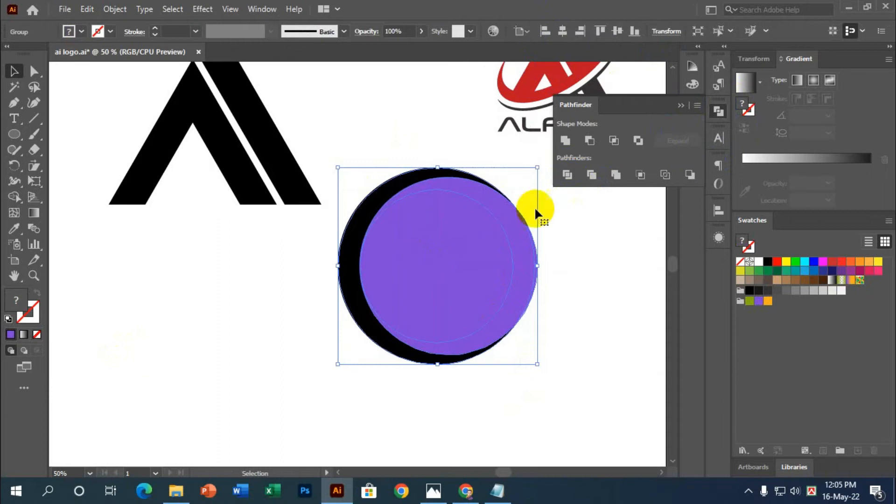
right_click(444, 241)
left_click(466, 338)
left_click(636, 276)
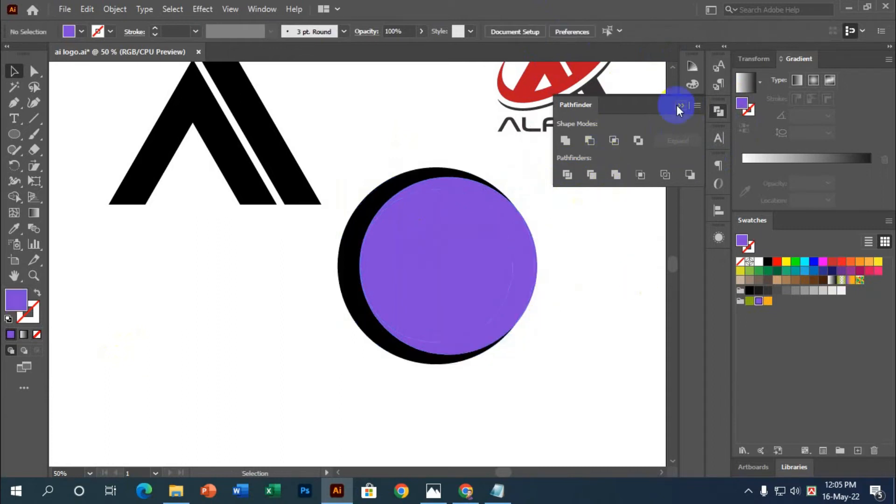
left_click(681, 105)
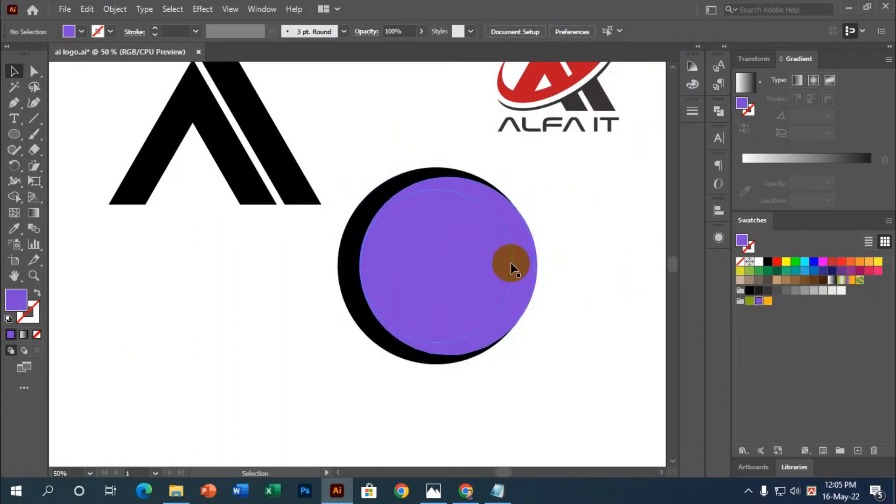
Delete the purple pieces to leave only the black crescent, and select the crescent
left_click_drag(442, 244, 425, 244)
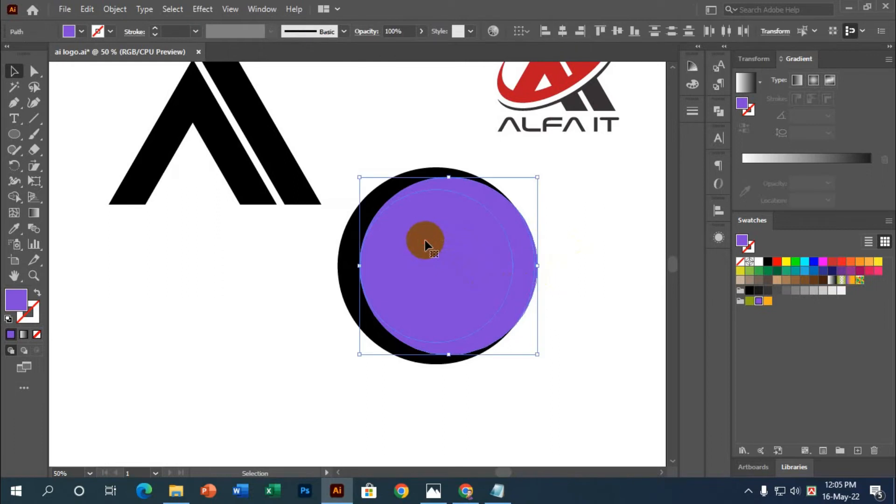
key("Delete")
left_click(359, 244)
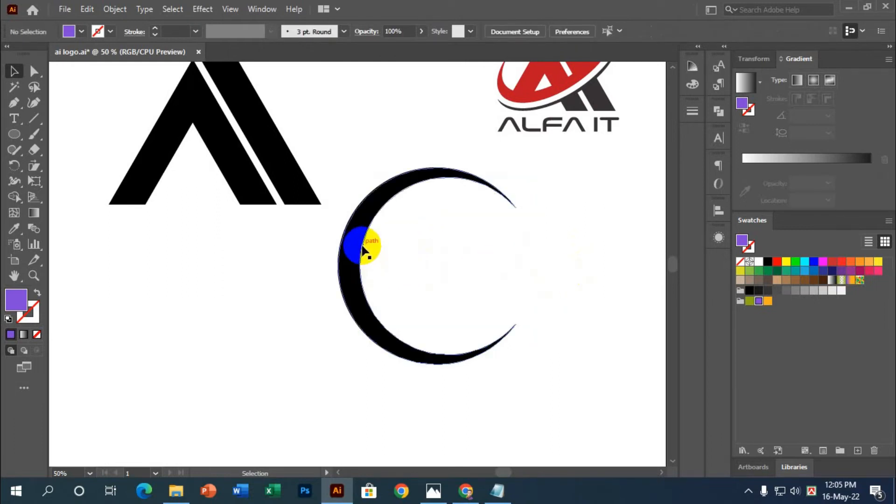
scroll(410, 226, "up", 2)
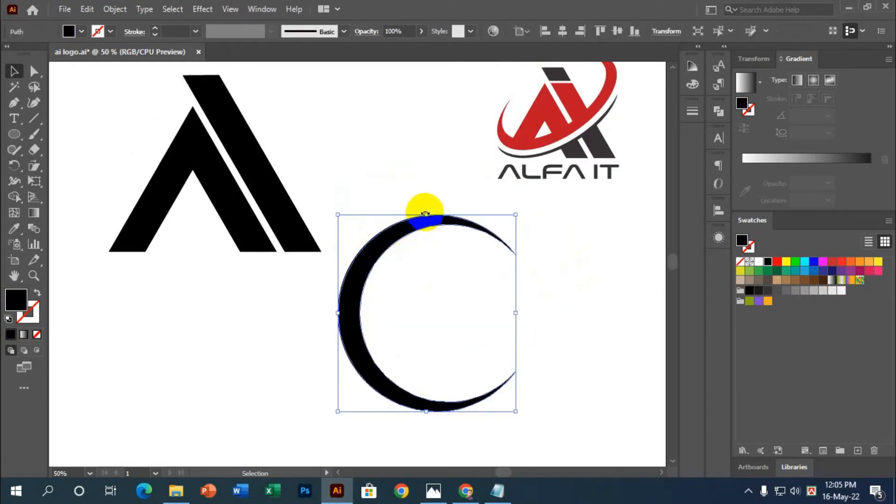
Narrow the black crescent horizontally into an elliptical shape and place it over the A lettermark
left_click_drag(429, 213, 397, 192)
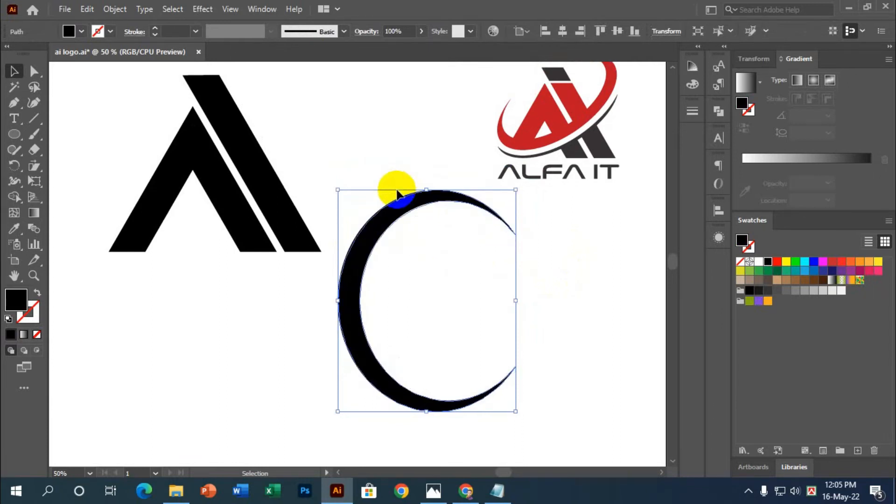
key("ctrl+z")
left_click_drag(338, 313, 201, 208)
left_click(508, 332)
scroll(507, 332, "up", 1)
scroll(419, 276, "up", 2)
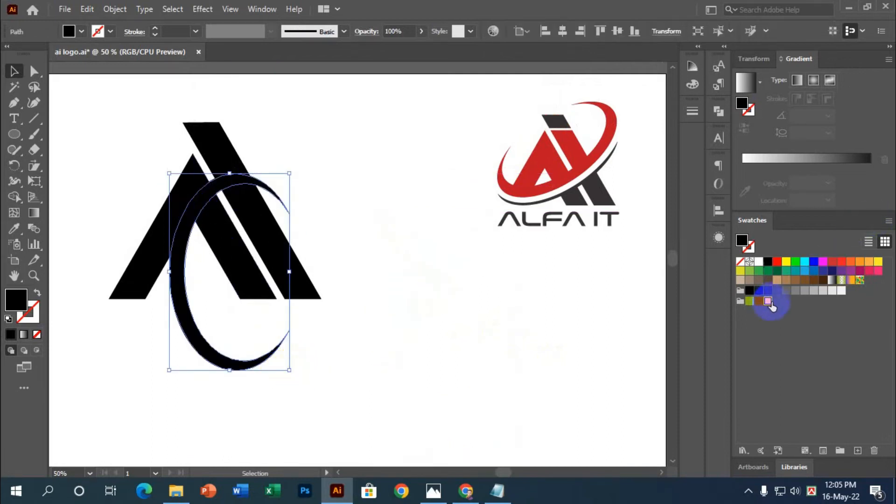
Fill the crescent with the orange swatch and rotate it so it sweeps diagonally across the A lettermark
left_click(768, 302)
left_click_drag(296, 372, 351, 267)
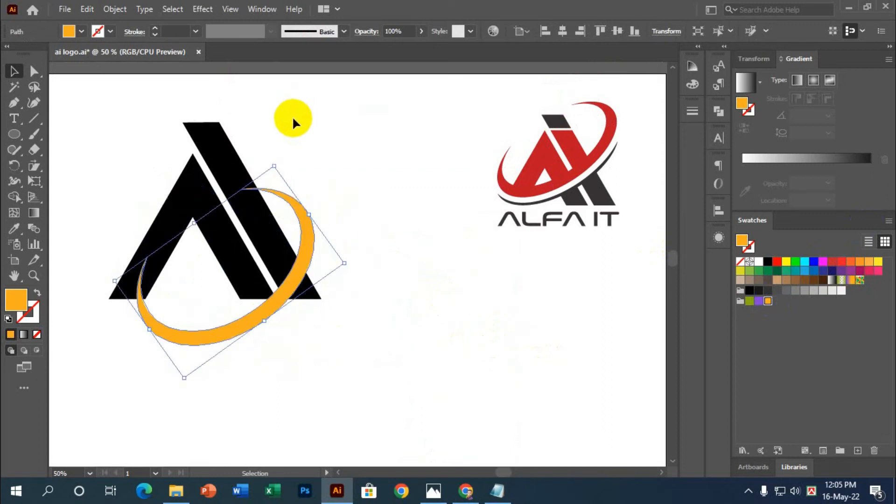
left_click_drag(301, 251, 304, 216)
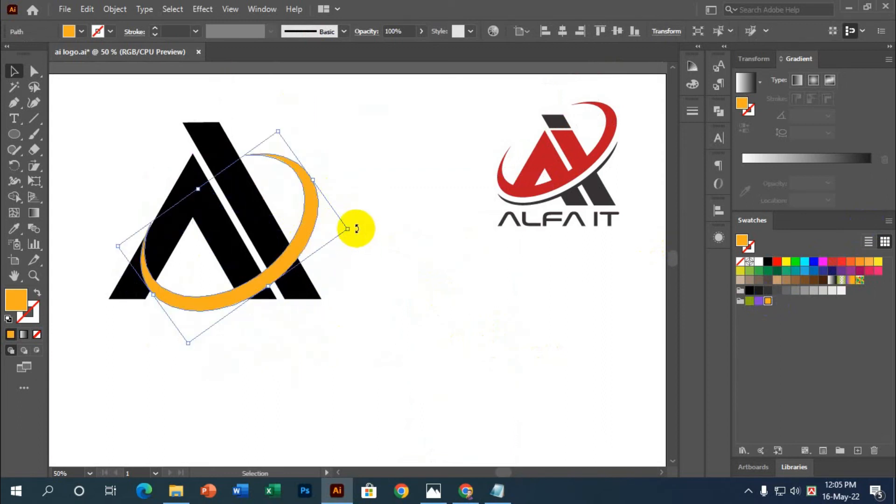
left_click_drag(357, 229, 344, 194)
left_click_drag(286, 242, 256, 216)
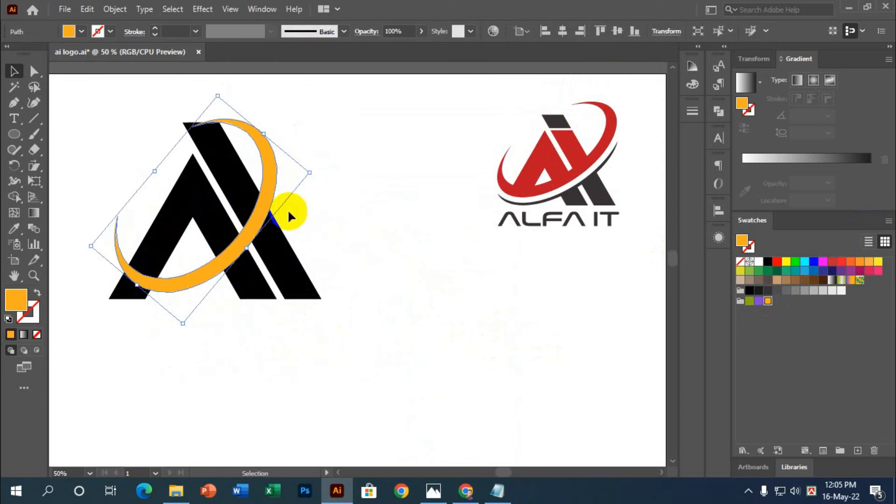
left_click_drag(316, 172, 279, 213)
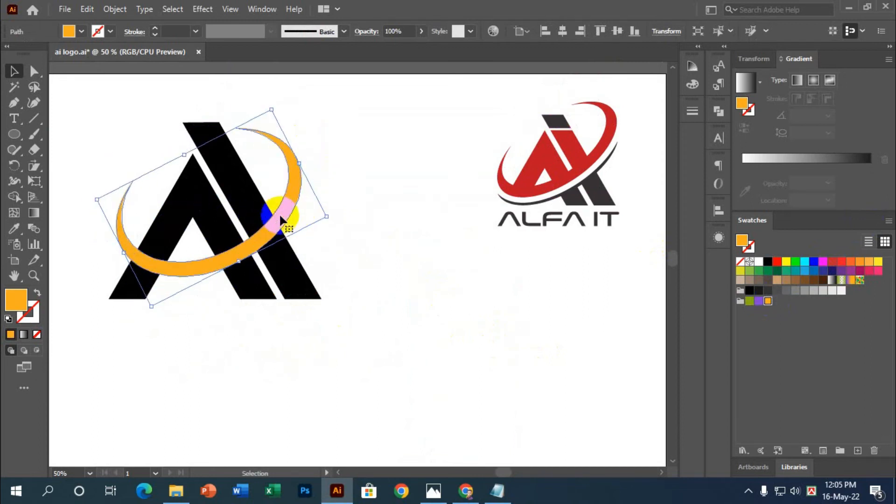
Fine-tune the orange crescent's position, enlarge it slightly and tilt it a little more steeply to match the reference logo
left_click_drag(272, 228, 277, 227)
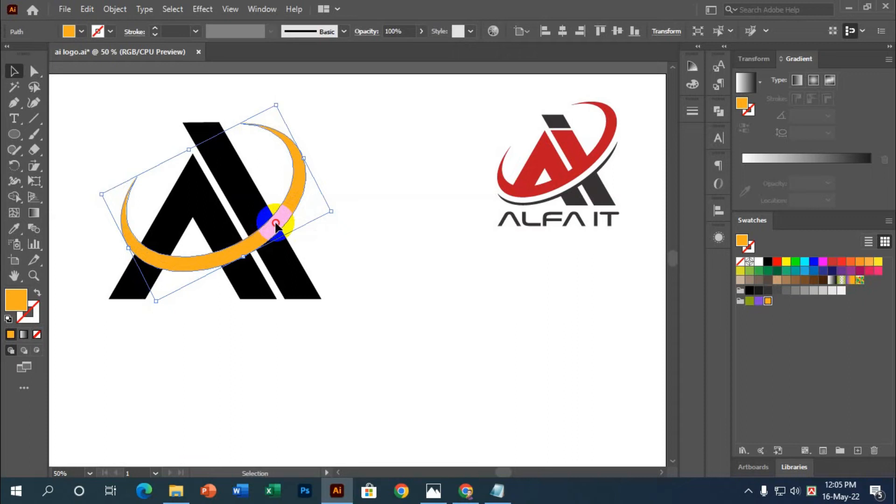
mouse_move(275, 228)
left_mouse_down()
mouse_move(280, 220)
mouse_move(275, 241)
left_mouse_up()
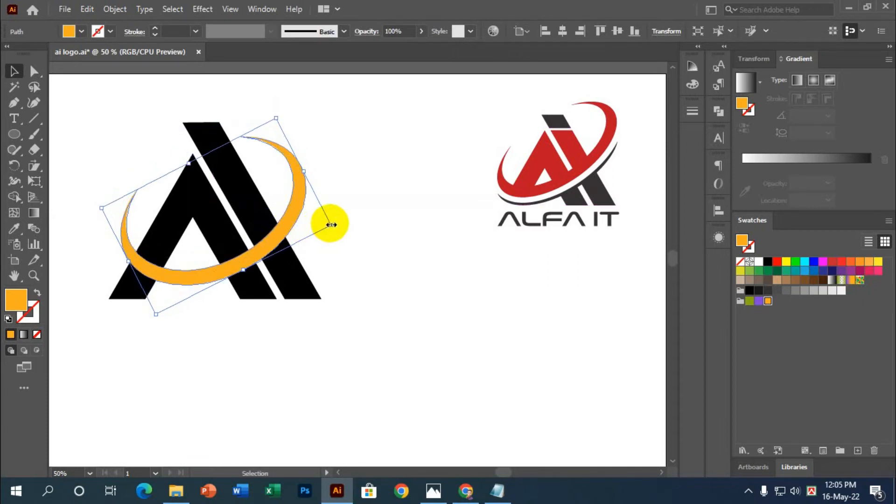
left_click_drag(331, 224, 340, 226)
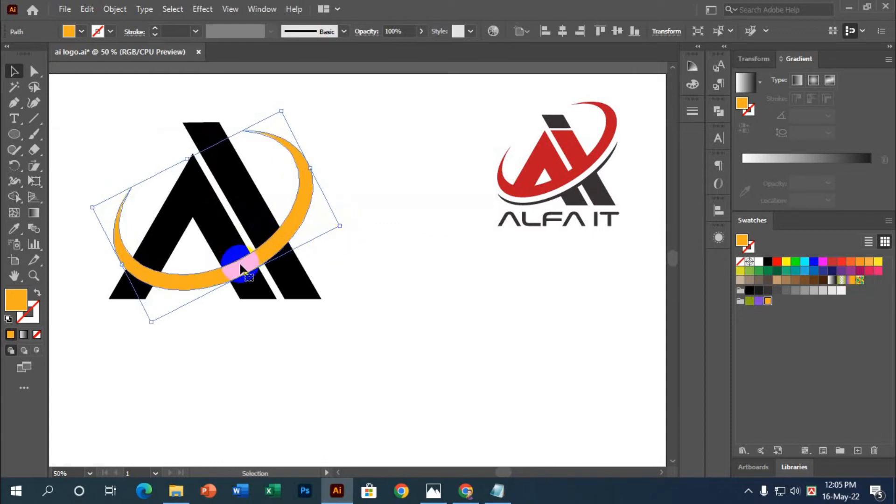
mouse_move(240, 270)
left_mouse_down()
mouse_move(230, 254)
mouse_move(237, 264)
left_mouse_up()
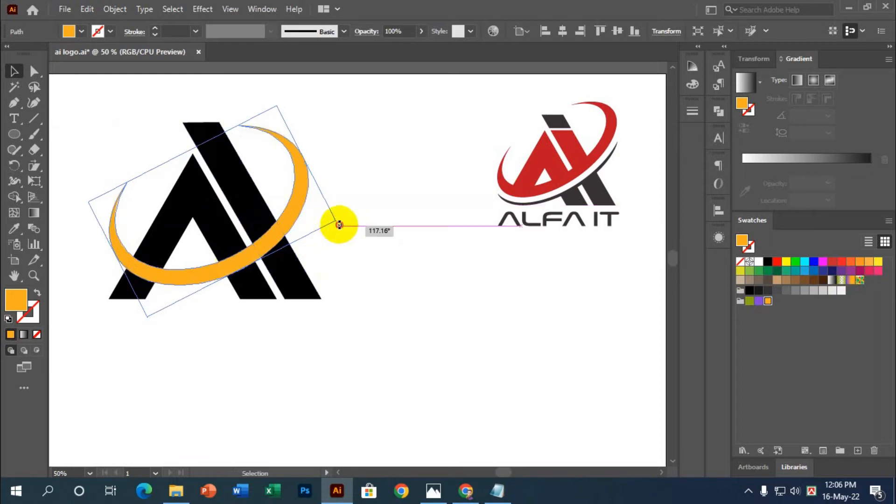
left_click_drag(339, 225, 339, 218)
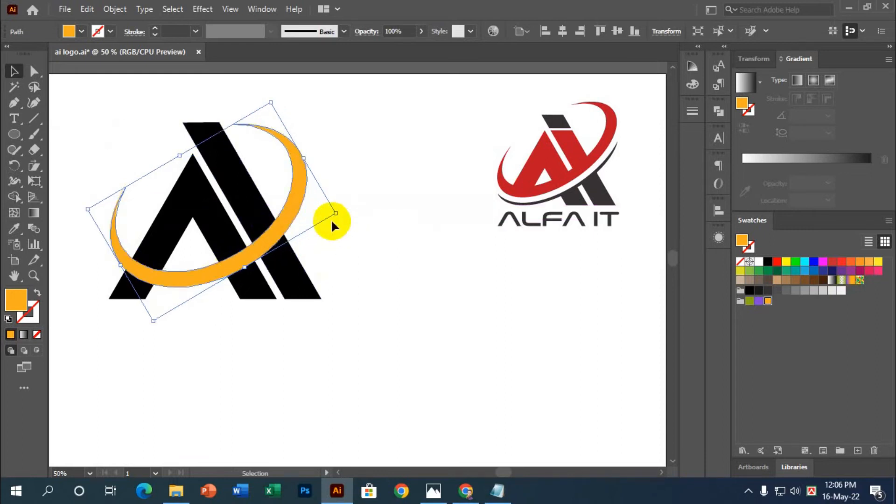
left_click(334, 292)
Duplicate the orange crescent about 46 px straight below the original
left_click(228, 267)
left_click_drag(227, 267, 231, 285)
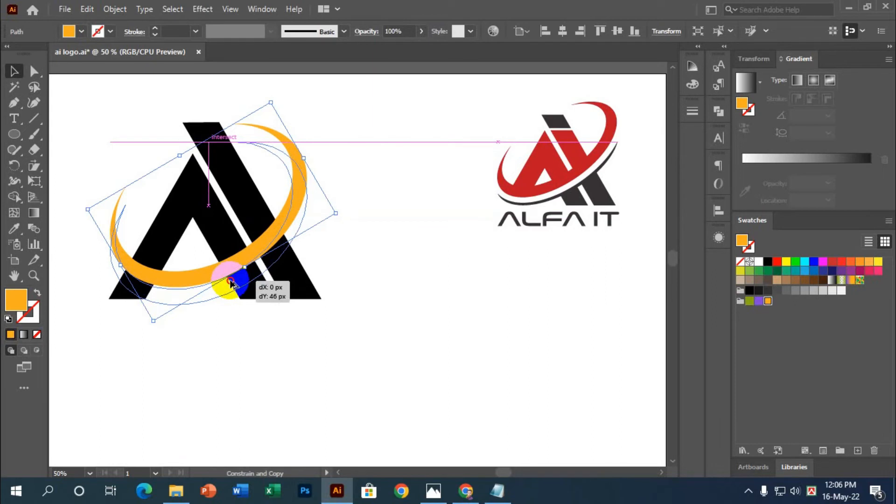
left_click_drag(230, 280, 233, 286)
left_click(257, 344)
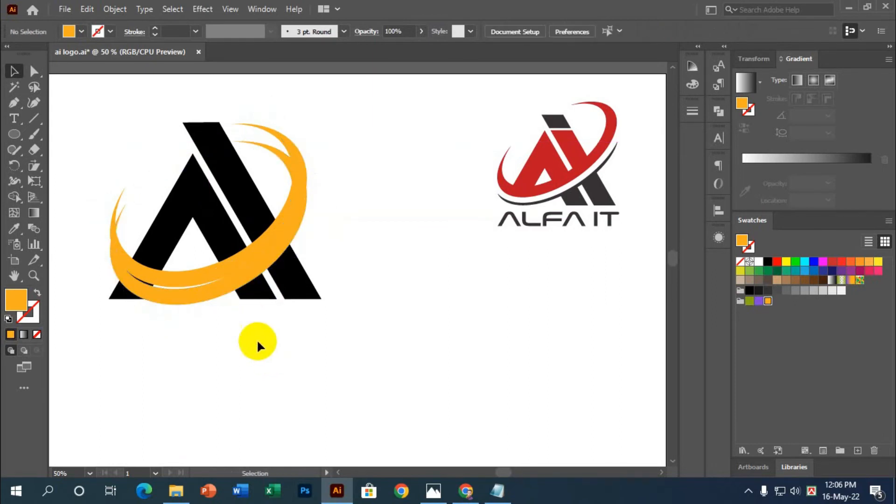
Fill the lower crescent copy with the green swatch
left_click(171, 298)
left_click(208, 370)
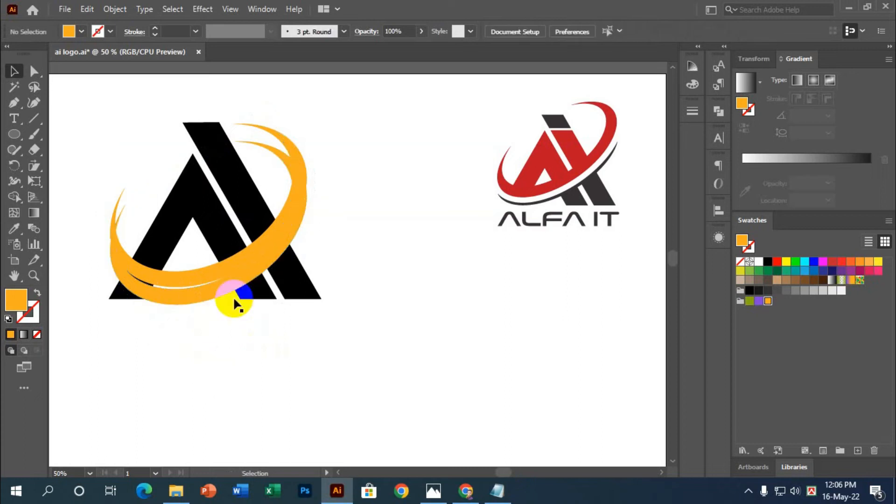
left_click(214, 271)
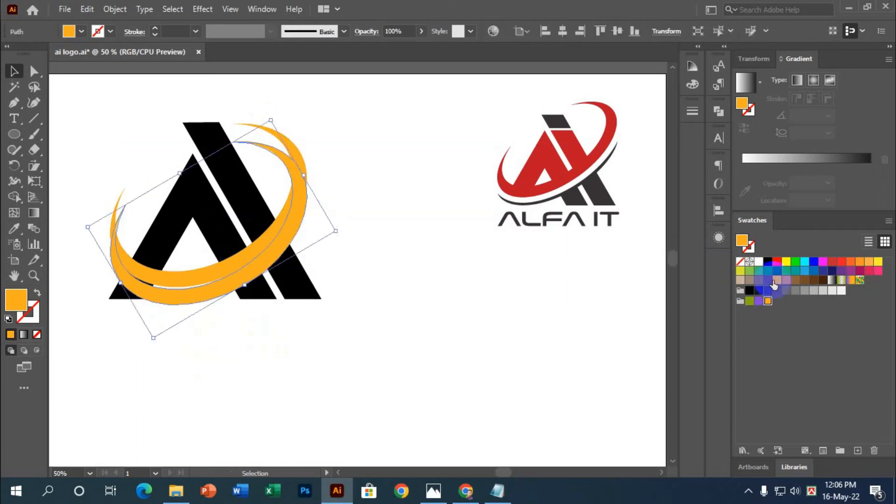
left_click(758, 274)
left_click(263, 201)
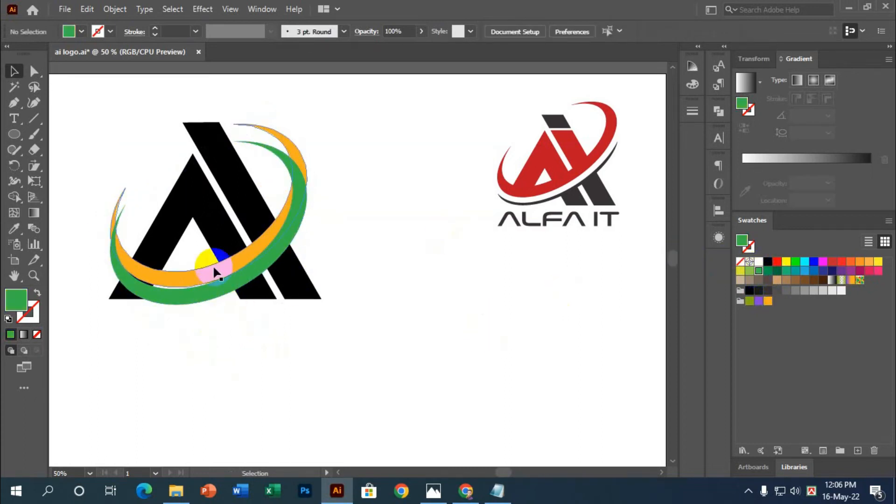
Bring the orange crescent to the front, above the green one
left_click(213, 270)
right_click(212, 269)
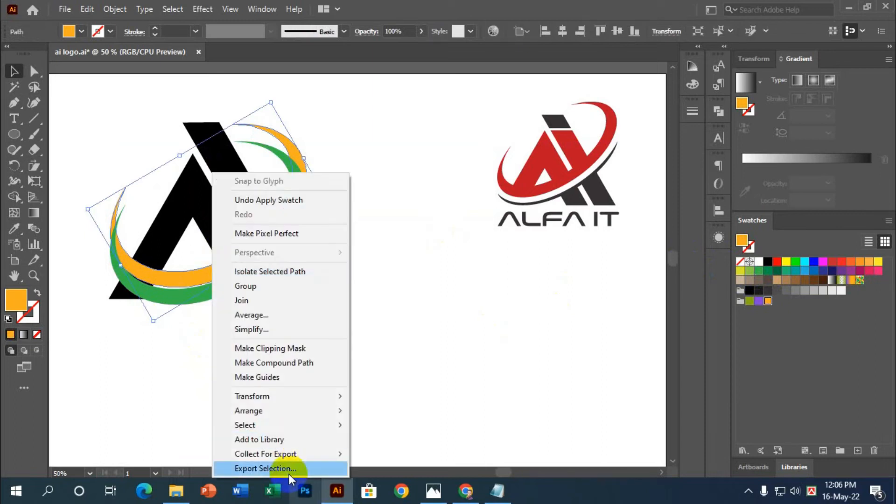
mouse_move(243, 411)
left_click(437, 415)
left_click(465, 305)
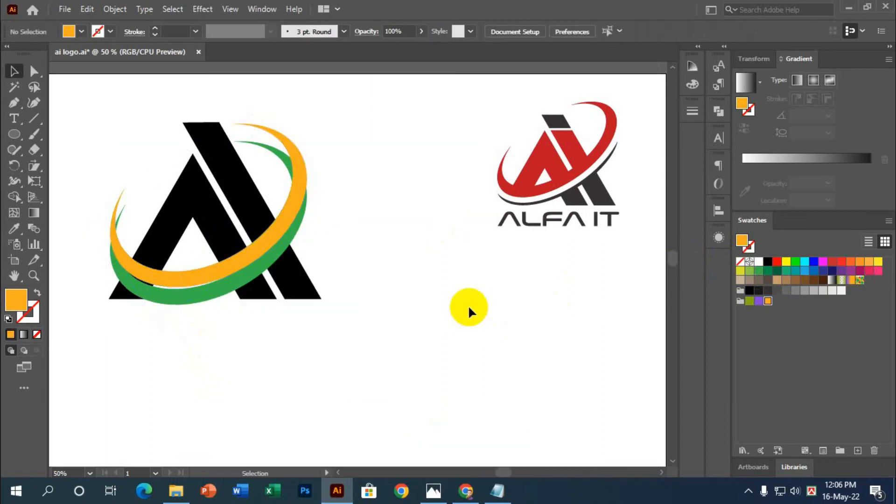
Offset the orange crescent's path by 24 px with miter joins
left_click(223, 222)
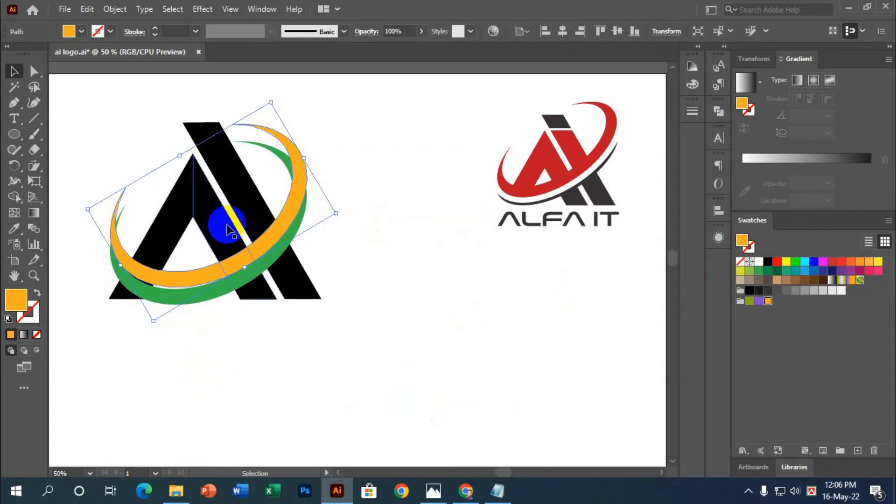
left_click(114, 9)
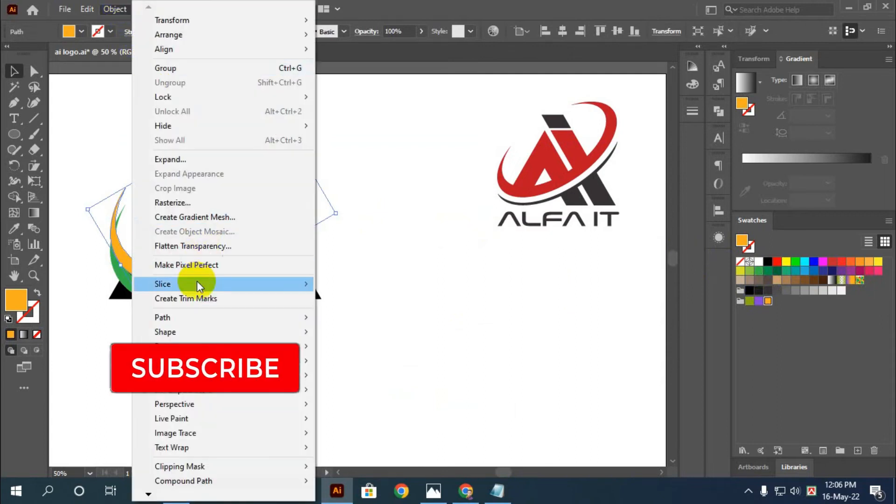
mouse_move(168, 317)
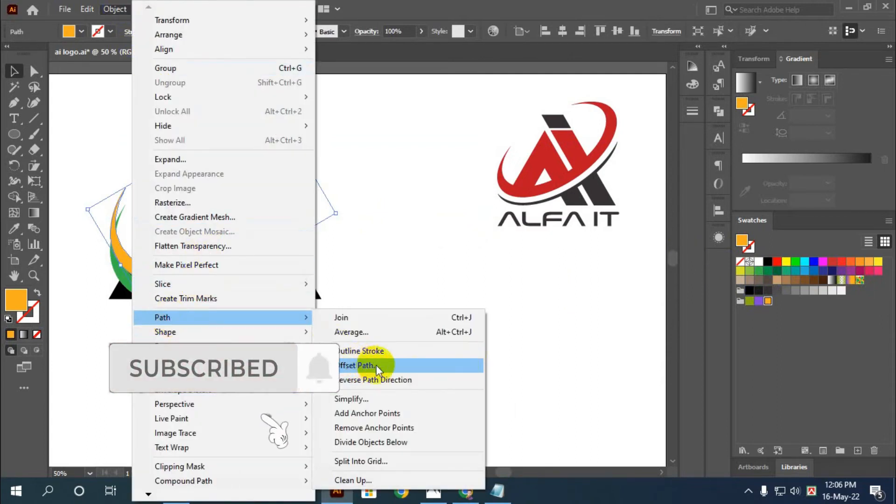
left_click(376, 365)
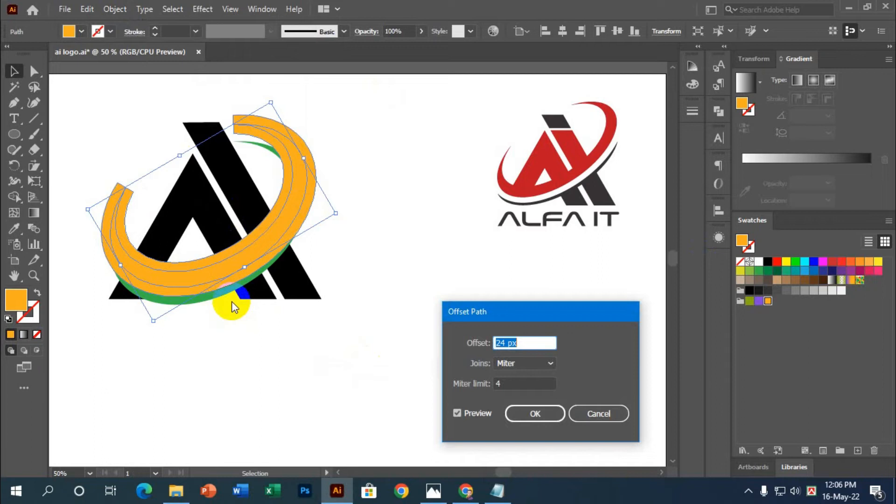
left_click(532, 413)
left_click(553, 390)
Divide the lettermark and all the crescent shapes with Pathfinder and ungroup the resulting pieces
left_click_drag(365, 334, 110, 103)
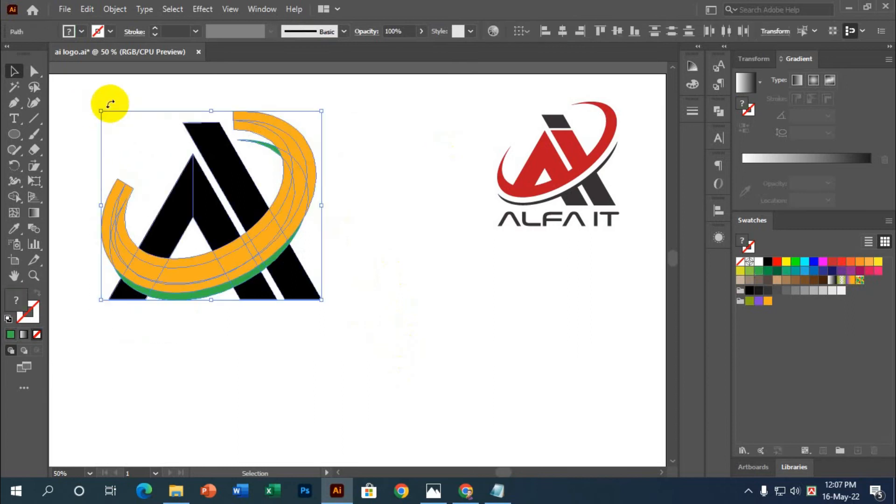
left_click(718, 110)
left_click(567, 175)
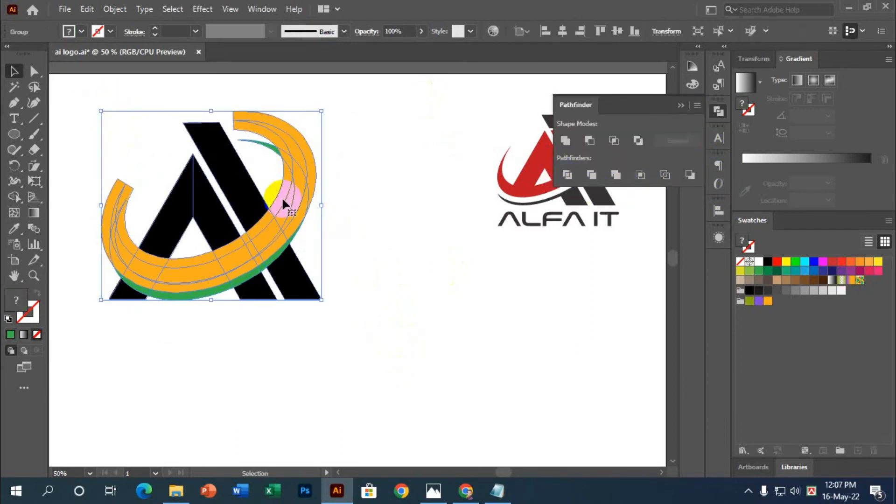
right_click(265, 198)
left_click(320, 306)
left_click(476, 290)
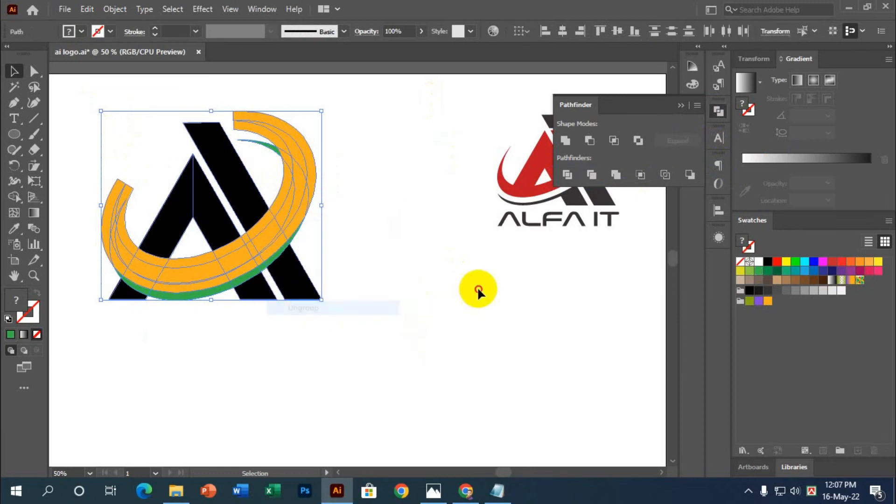
left_click(680, 106)
Delete the orange offset pieces around the outer edge and both tips of the crescent, leaving a gap above the green swoosh
scroll(345, 313, "up", 1)
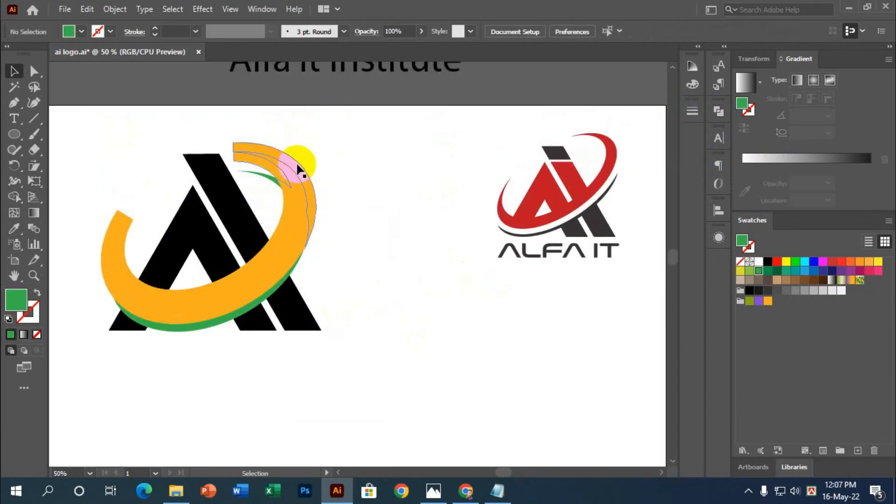
left_click(297, 162)
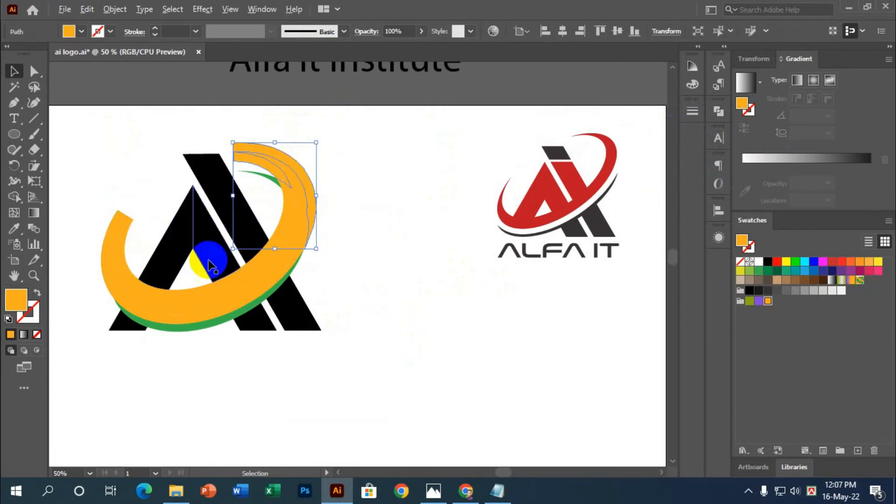
scroll(213, 261, "down", 1)
scroll(180, 235, "up", 1)
key("Delete")
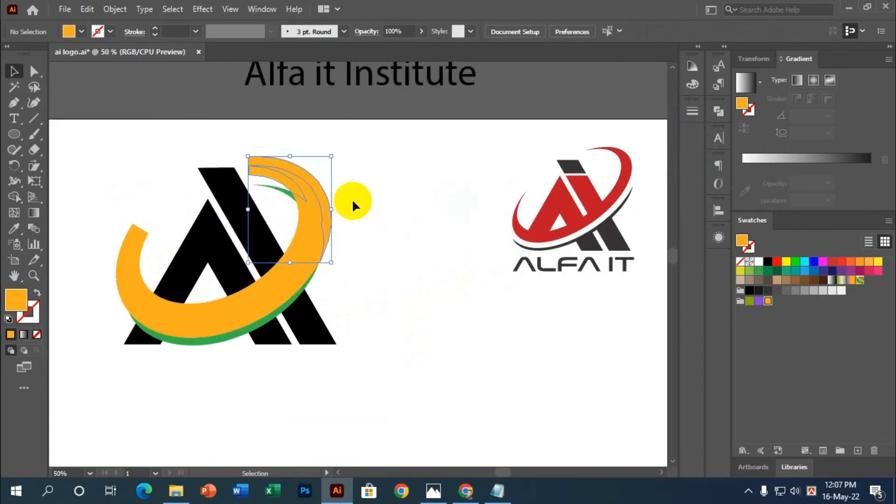
left_click_drag(293, 198, 126, 283)
left_click(132, 260)
left_click(137, 251)
left_click(136, 253)
key("Delete")
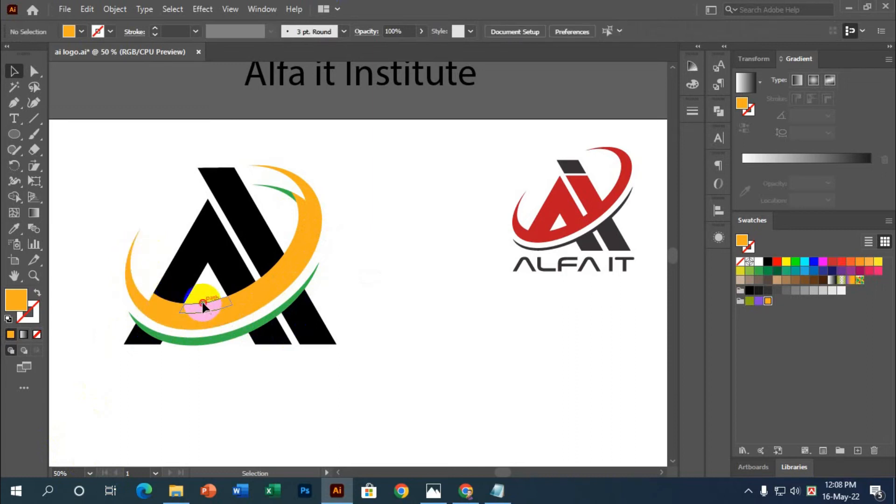
Delete the leftover orange offset pieces along the crescent's inner edge, in the A's opening, the bar gap and beside the bar
left_click(201, 301)
key("Delete")
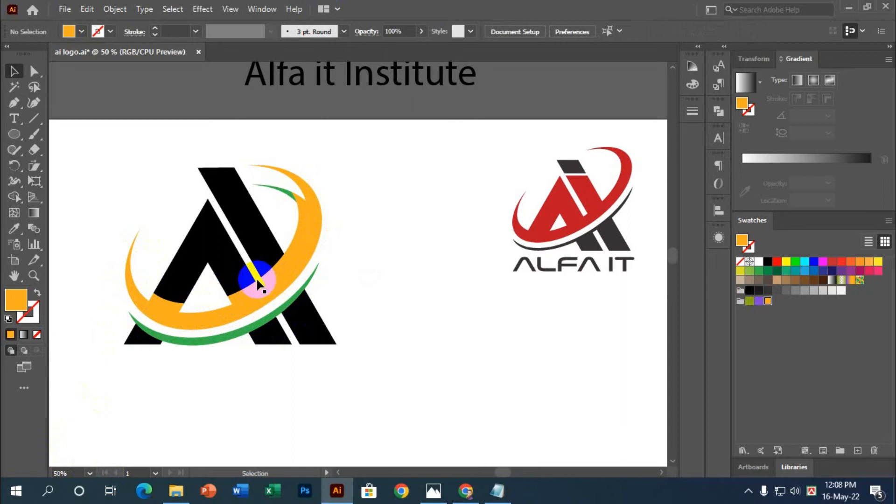
left_click(258, 279)
left_click(300, 211)
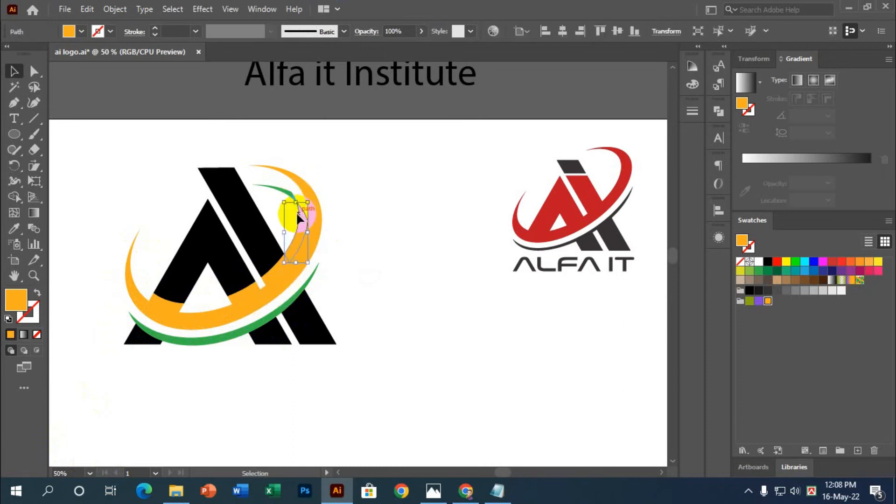
key("Delete")
Delete the green sliver inside the crescent's upper end and the black foot of the A's left leg
left_click(293, 196)
key("Delete")
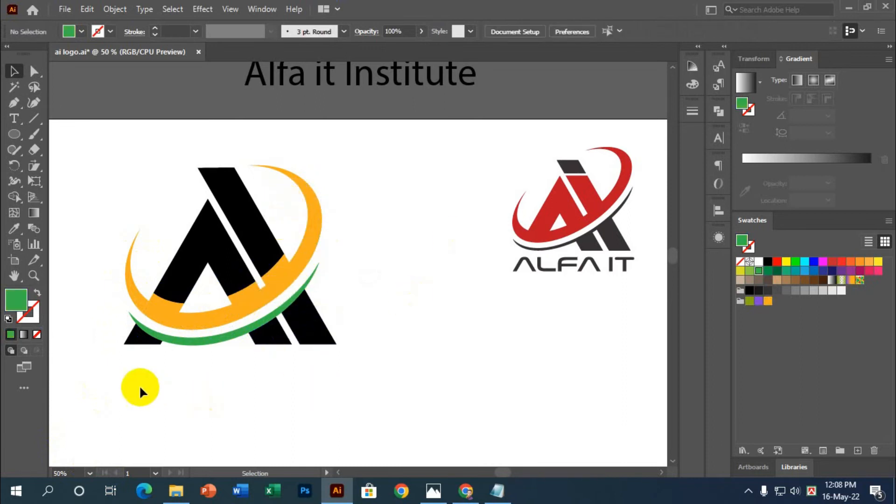
left_click(127, 339)
key("Delete")
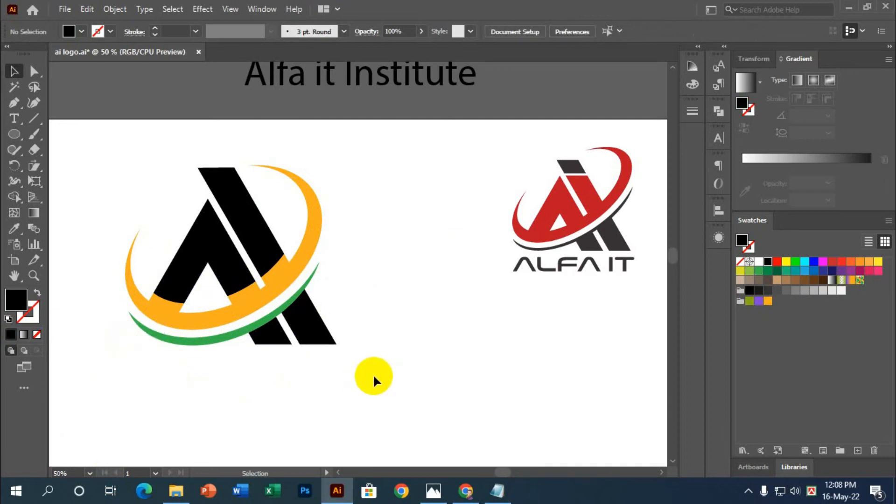
Select all the pieces of the large logo and unite them with Pathfinder
left_click(15, 71)
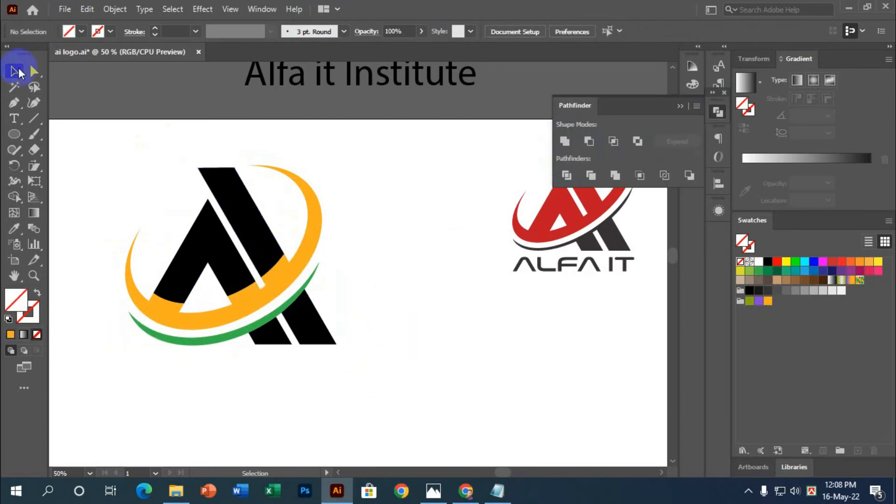
left_click_drag(85, 142, 364, 383)
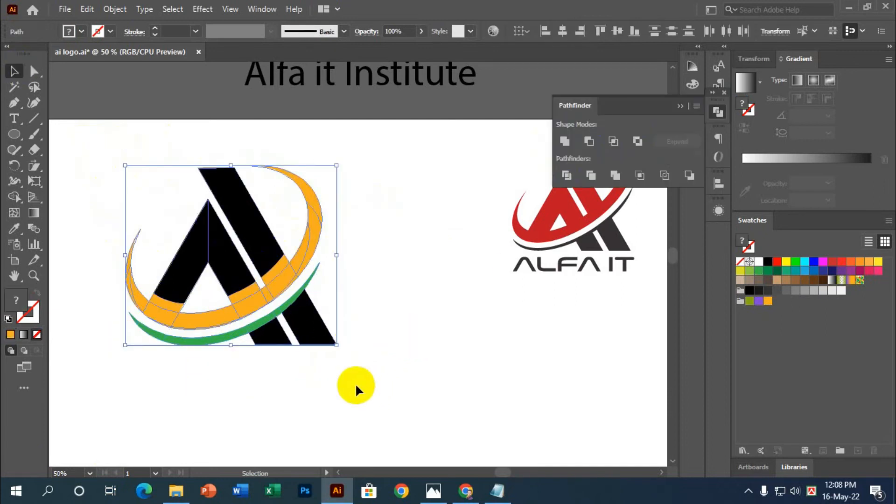
left_click(565, 141)
scroll(451, 383, "up", 1)
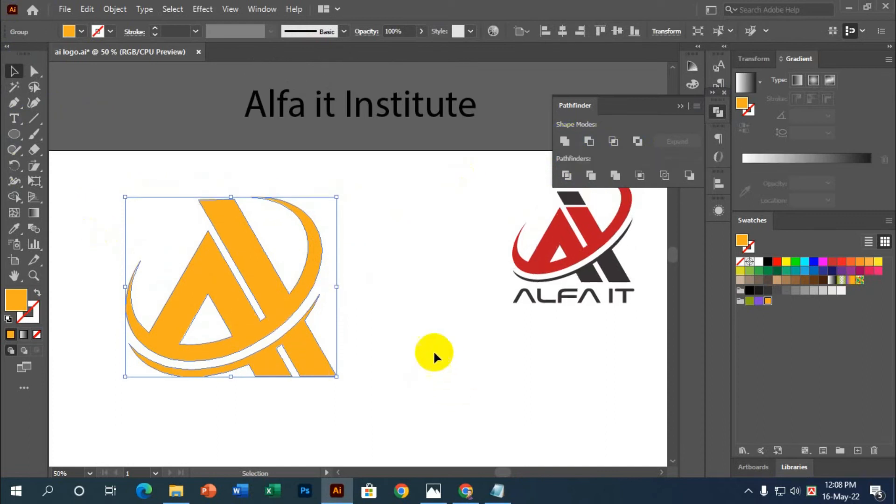
scroll(397, 316, "down", 1)
left_click(413, 312)
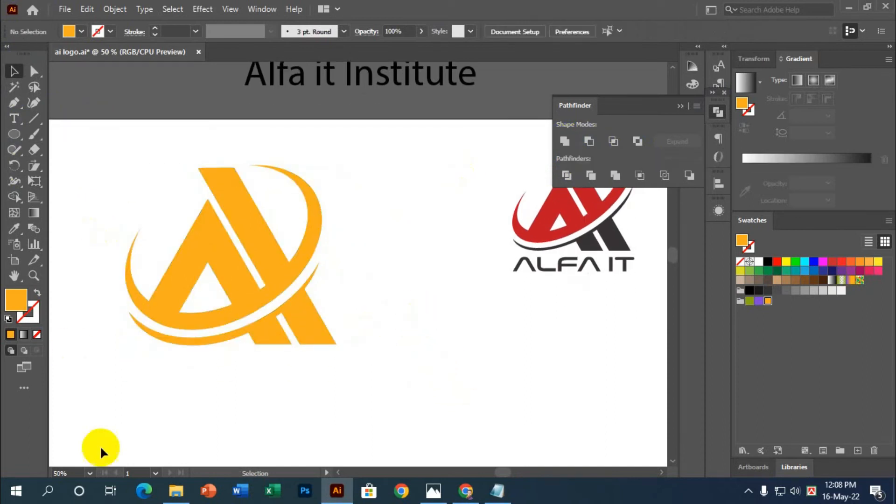
scroll(147, 335, "down", 1)
scroll(304, 372, "up", 2)
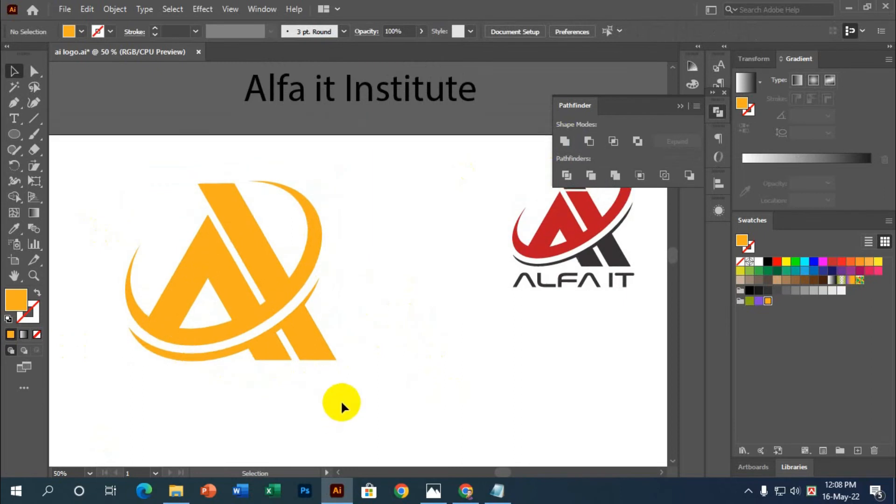
Ungroup the united artwork and recolour the lower swoosh with its legs in the dark grey sampled from the reference logo
left_click(230, 280)
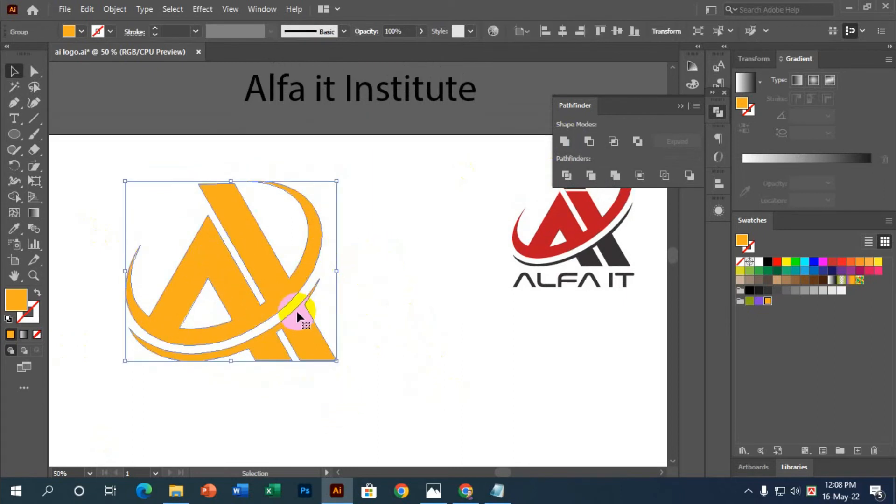
right_click(247, 249)
left_click(290, 356)
left_click(290, 350)
left_click(297, 347)
left_click(14, 228)
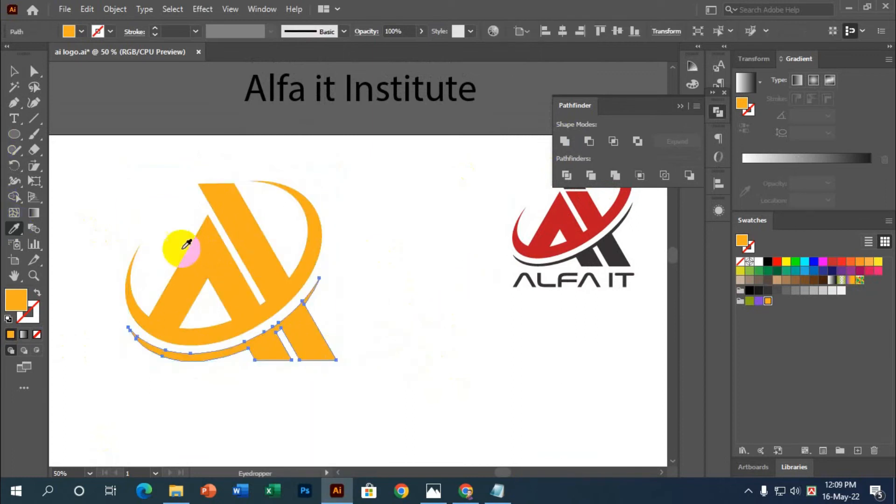
left_click(616, 256)
left_click(14, 71)
left_click(88, 183)
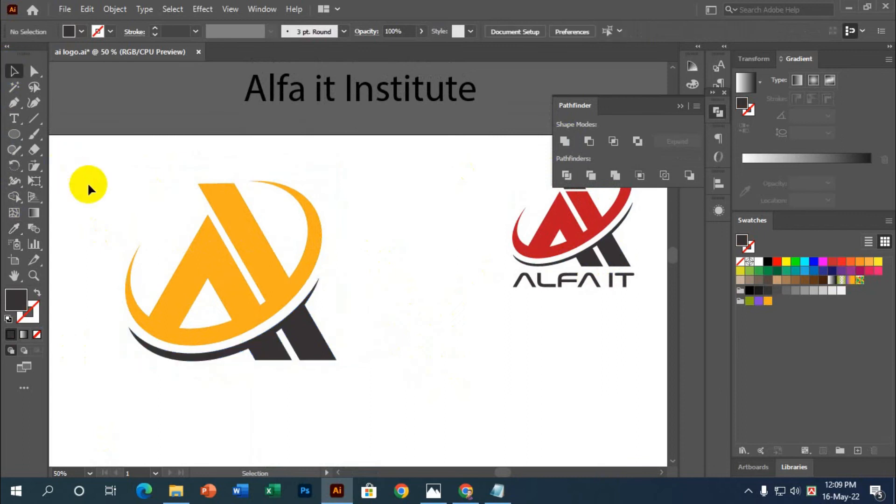
Recolour the orange A and crescent shape with the red sampled from the reference logo
left_click(232, 234)
left_click(14, 228)
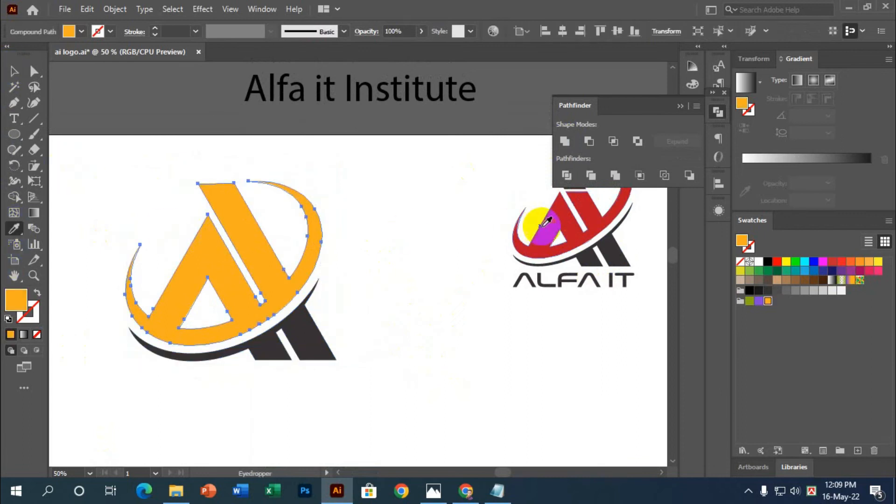
left_click(537, 224)
left_click(14, 71)
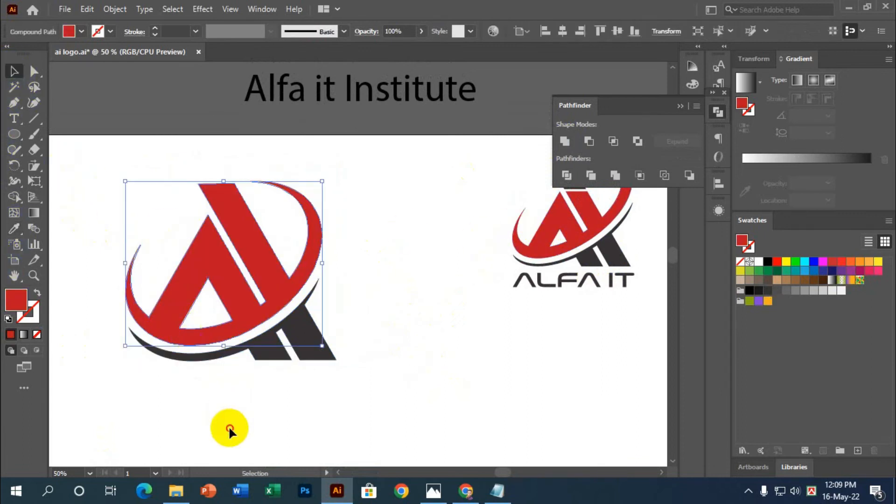
left_click(229, 425)
scroll(456, 363, "down", 1)
scroll(456, 358, "up", 1)
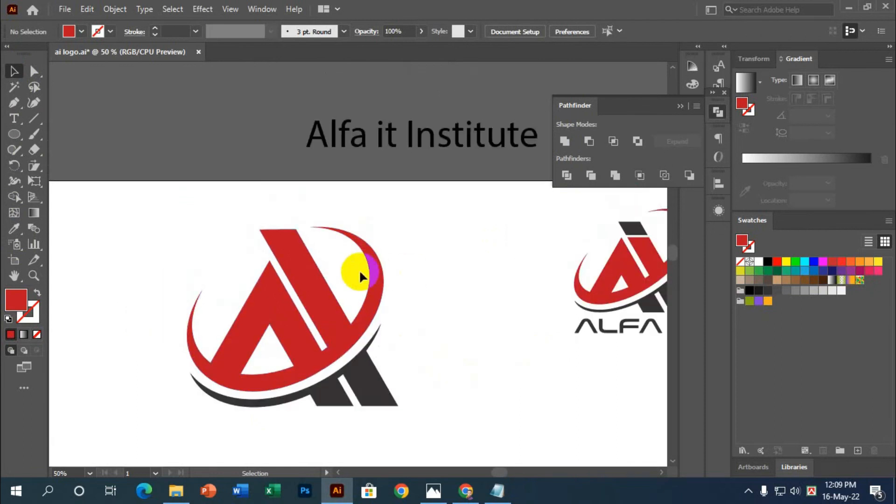
Draw a thin horizontal rectangle across the upper part of the A's slanted bar, level with the gap in the reference logo
scroll(618, 232, "up", 3)
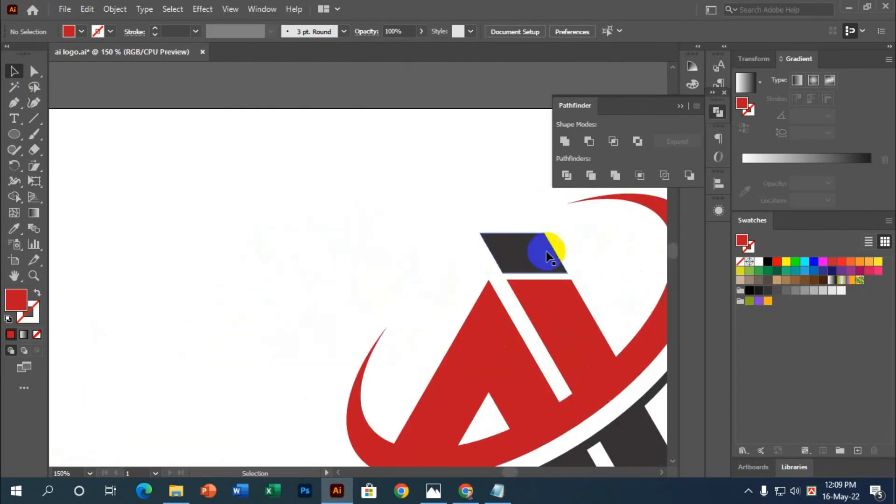
scroll(398, 245, "down", 2)
scroll(332, 282, "down", 3)
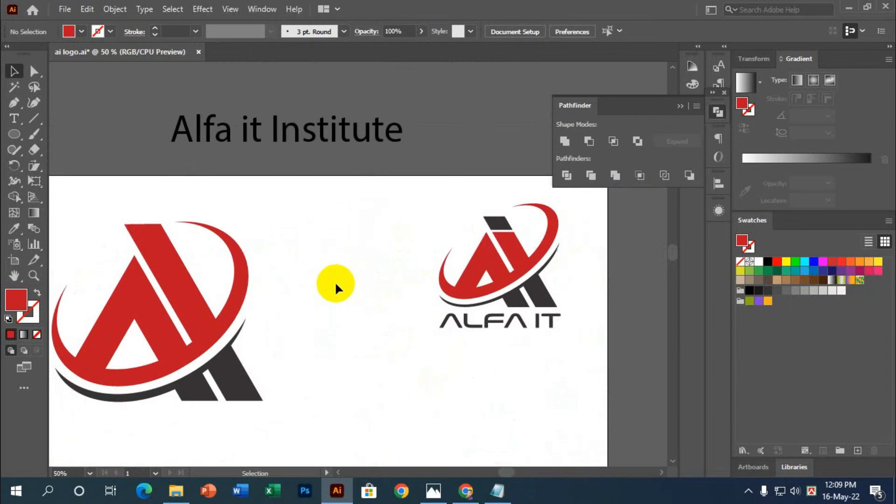
scroll(219, 261, "up", 6)
right_click(15, 134)
left_click(86, 135)
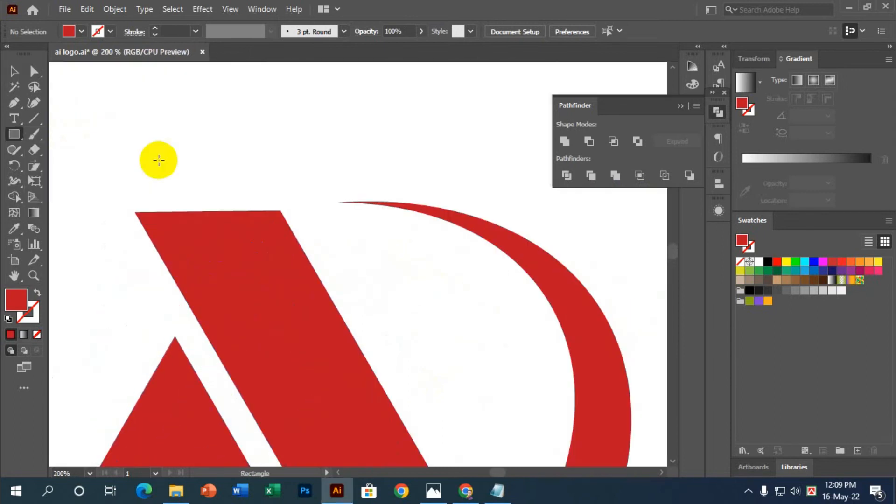
scroll(234, 242, "down", 2)
left_click_drag(158, 252, 404, 286)
Divide the red lettermark and the thin rectangle with Pathfinder and ungroup the resulting pieces
left_click(13, 72)
left_click(129, 212)
left_click_drag(129, 212, 300, 286)
key("ctrl+1")
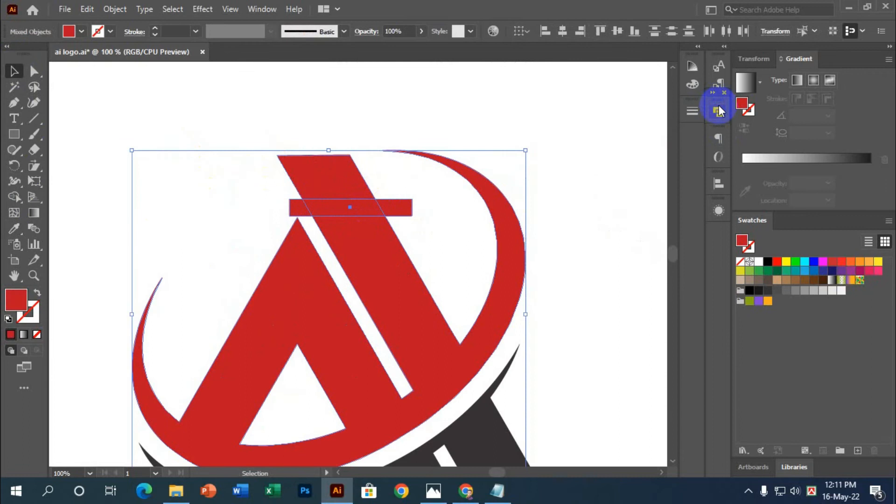
left_click(566, 175)
right_click(316, 169)
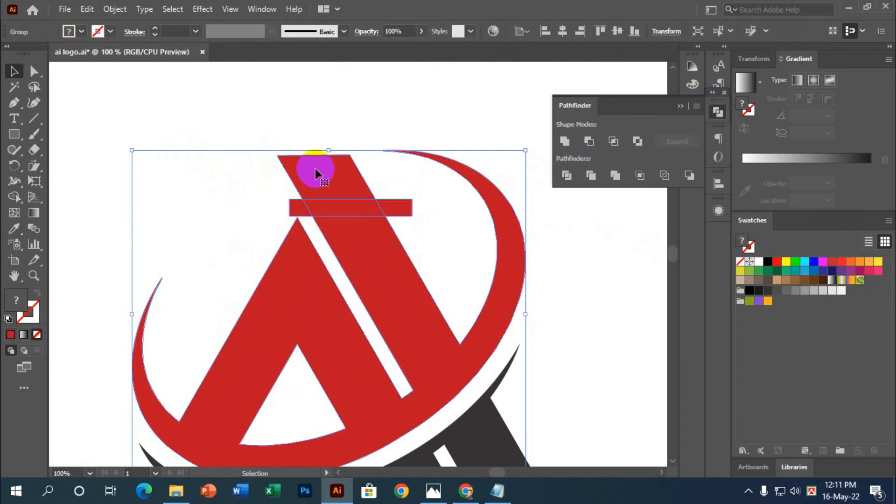
left_click(354, 277)
left_click(424, 116)
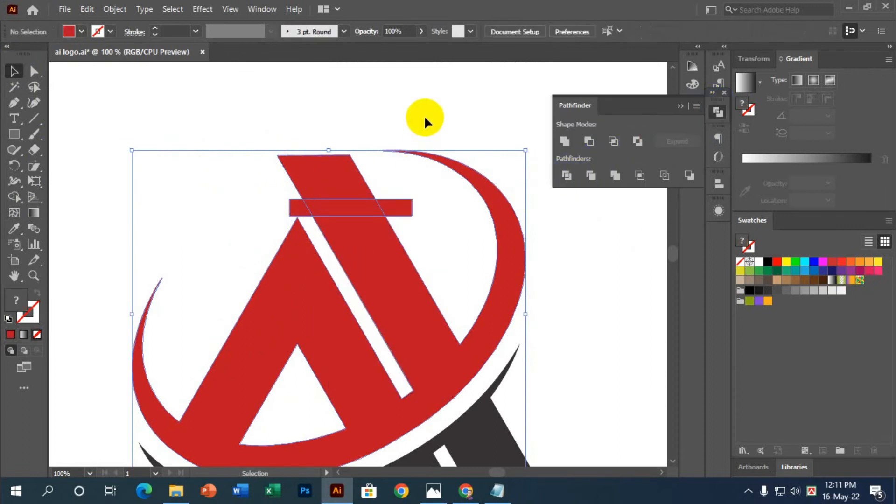
Delete the three rectangle pieces across the slanted bar, leaving a gap below its top piece
left_click(409, 205)
key("Delete")
left_click(372, 206)
key("Delete")
left_click(300, 210)
key("Delete")
scroll(300, 210, "down", 1)
scroll(263, 212, "down", 2)
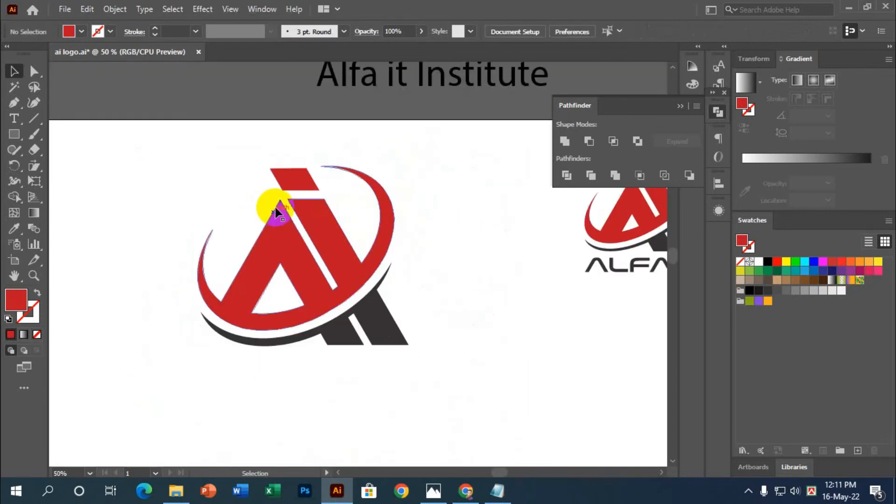
Recolour the separated top piece of the slanted bar with the dark grey sampled from the logo's lower leg
left_click(298, 173)
left_click(11, 230)
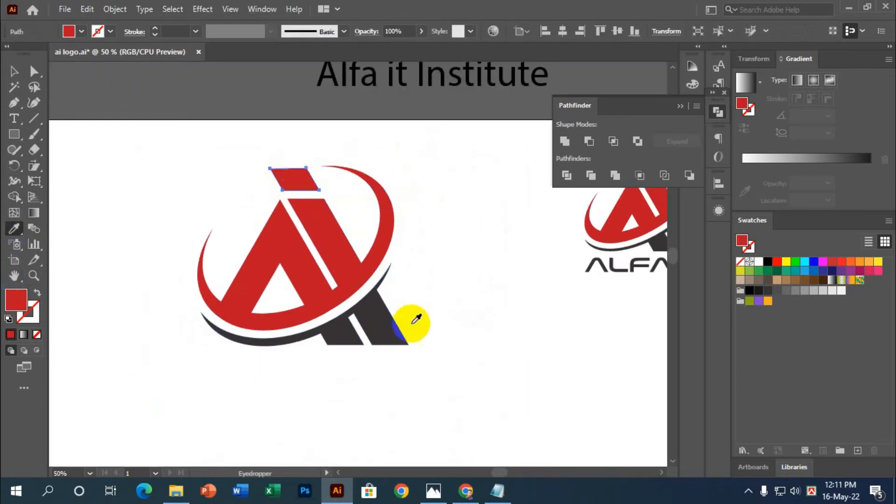
left_click(382, 314)
left_click(14, 71)
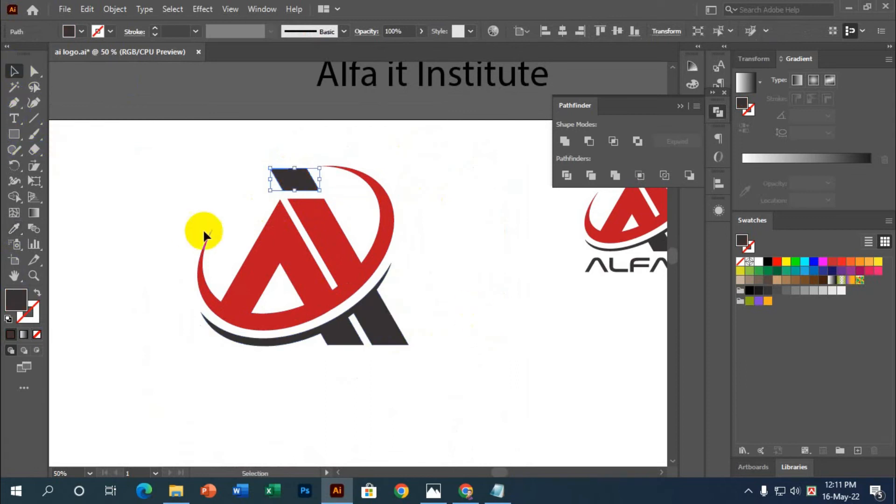
Select all the pieces of the large emblem and group them
scroll(220, 224, "down", 1)
left_click_drag(174, 157, 383, 347)
key("a")
key("v")
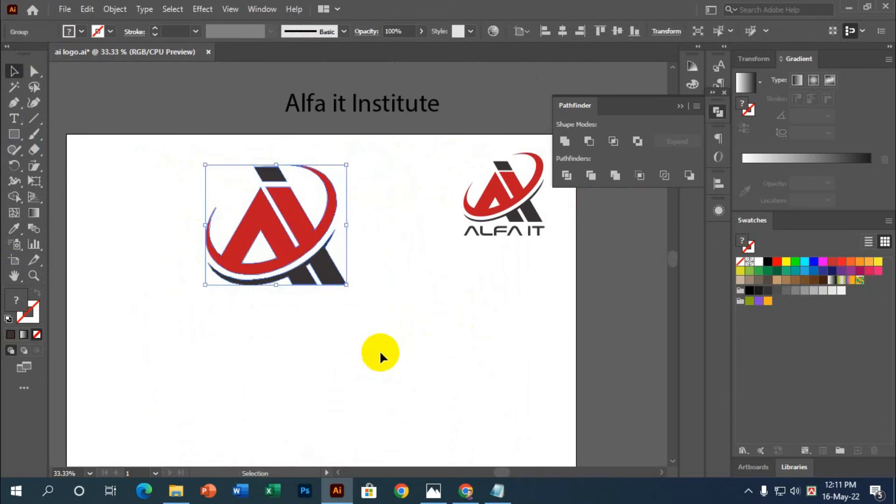
left_click(398, 372)
scroll(332, 299, "down", 2)
left_click(290, 180)
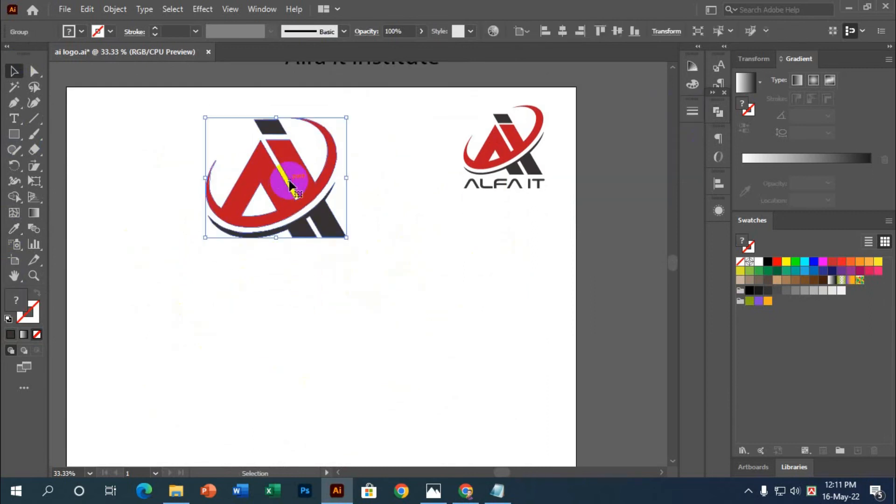
left_click(304, 349)
Ungroup the small reference logo to separate its ALFA IT wordmark from the emblem
left_click(509, 149)
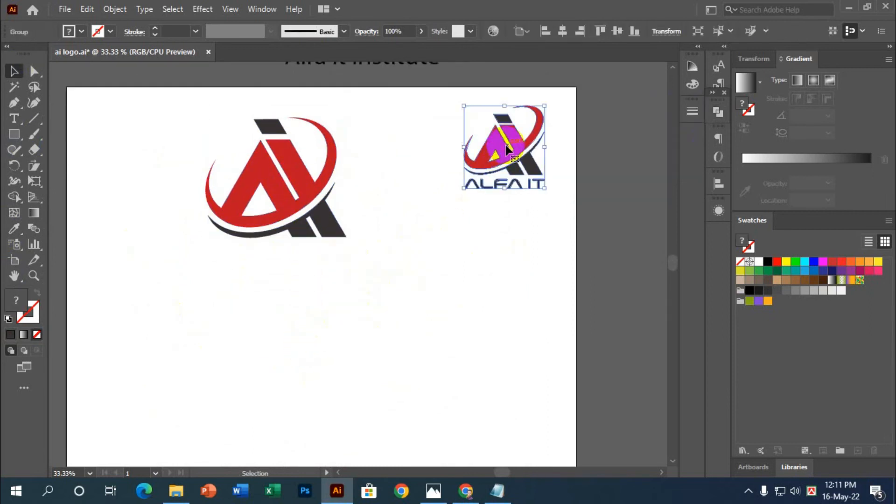
left_click_drag(353, 259, 260, 252)
left_click_drag(197, 237, 198, 238)
left_click(498, 186)
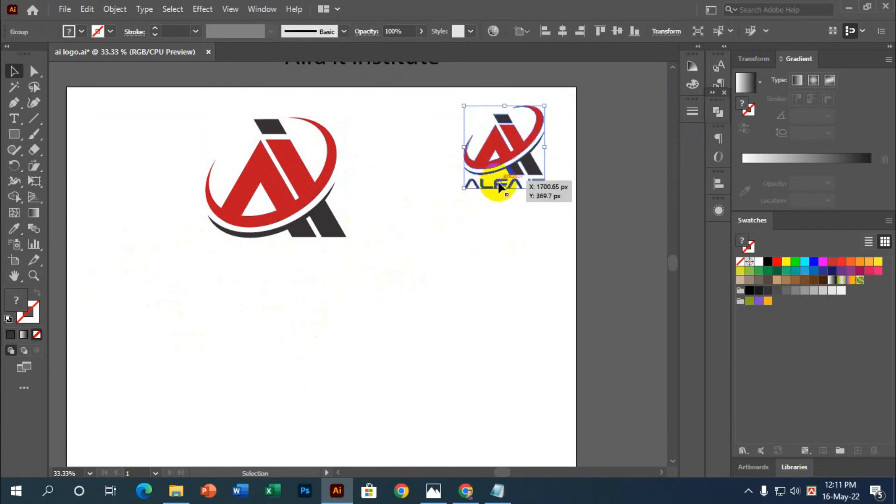
right_click(500, 187)
left_click(456, 240)
left_click(455, 240)
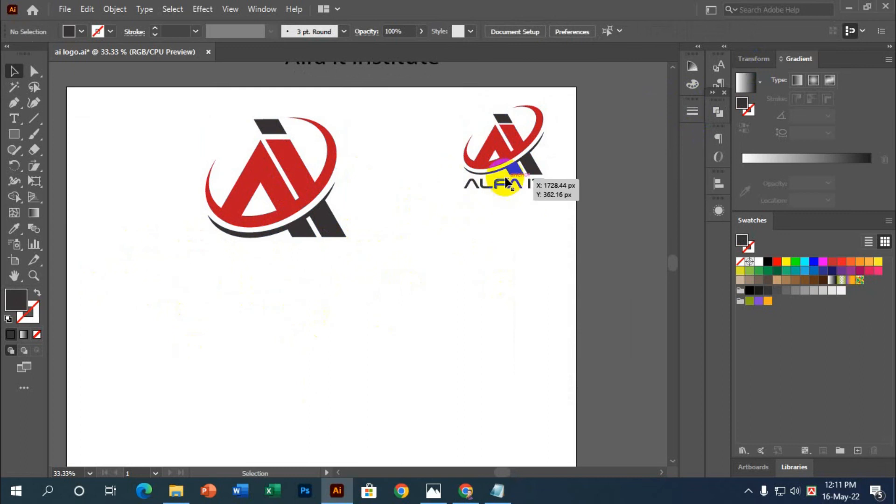
right_click(493, 149)
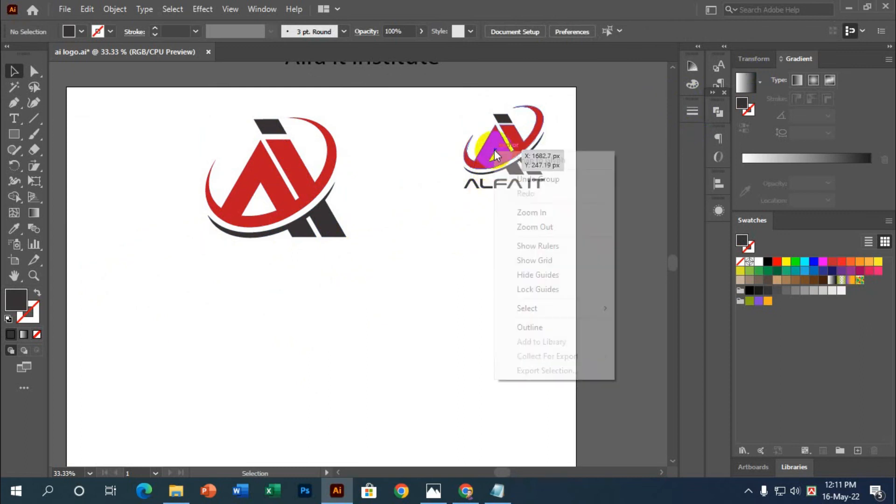
left_click(538, 94)
right_click(511, 148)
mouse_move(511, 149)
left_mouse_down()
mouse_move(512, 166)
mouse_move(512, 152)
left_mouse_up()
right_click(512, 152)
left_click(544, 260)
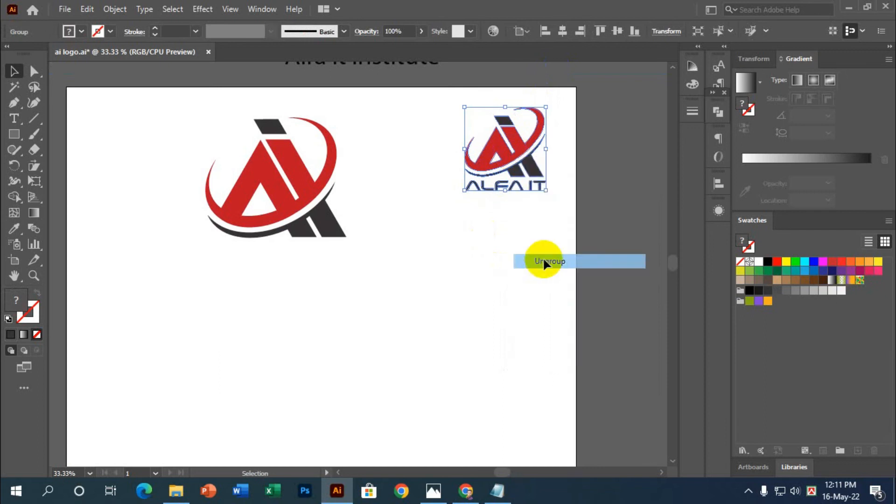
Copy the ALFA IT wordmark from the reference logo, enlarge it and place it beneath the large emblem with a small gap
left_click(525, 195)
left_click(521, 185)
left_click_drag(522, 183, 346, 286)
scroll(331, 333, "up", 1)
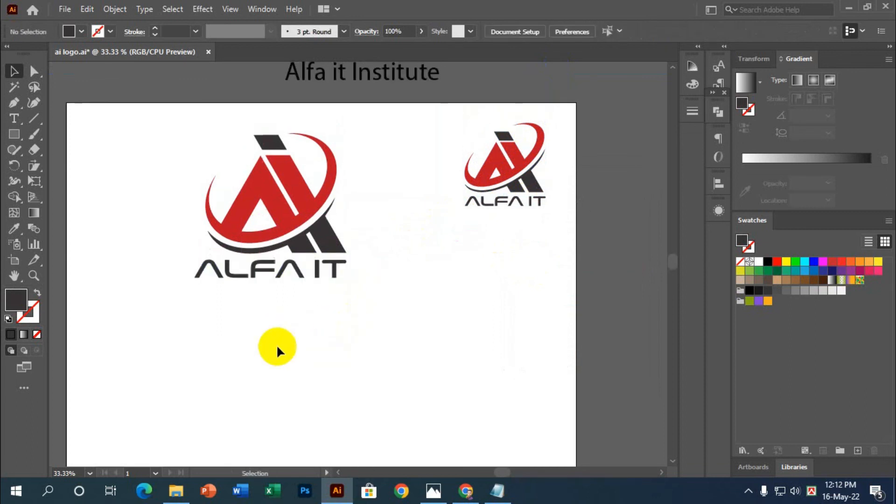
left_click_drag(300, 271, 296, 290)
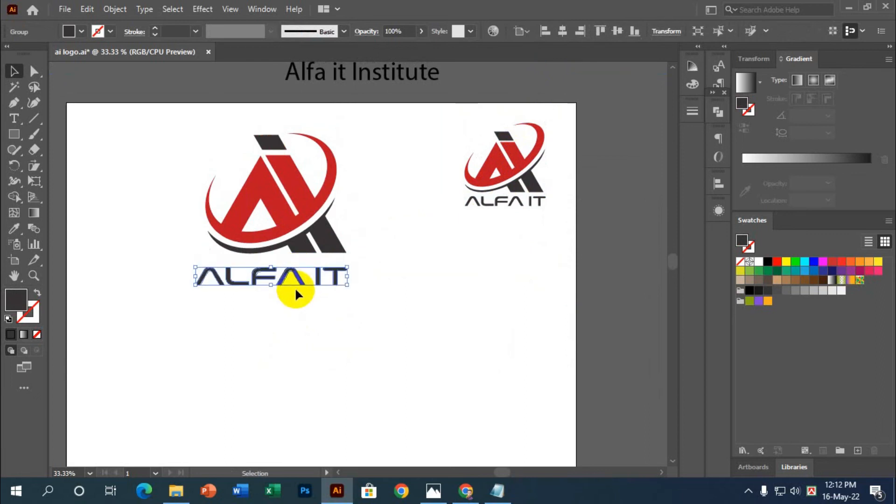
left_click(322, 368)
Group the large emblem with its ALFA IT wordmark and move the whole logo lower on the artboard
left_click_drag(358, 332, 112, 140)
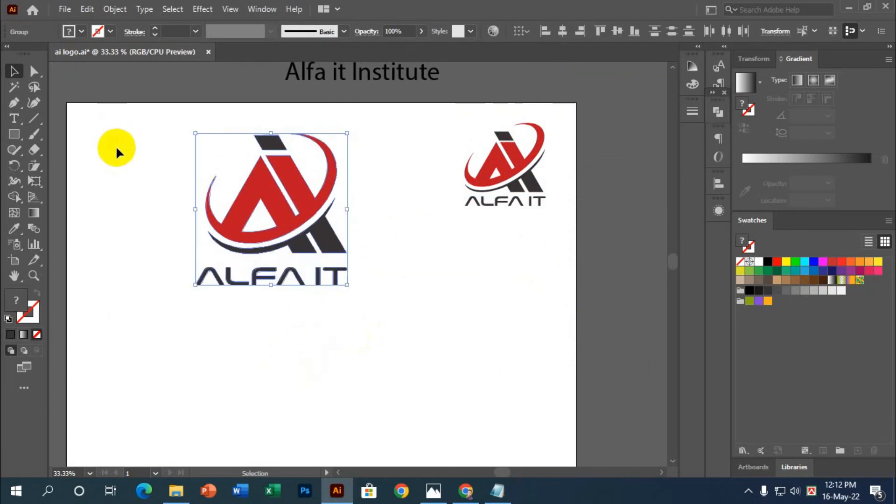
key("a")
key("v")
left_click(190, 355)
left_click_drag(234, 211, 300, 244)
left_click(394, 357)
scroll(394, 353, "down", 1)
left_click(398, 343)
left_click_drag(481, 189, 483, 191)
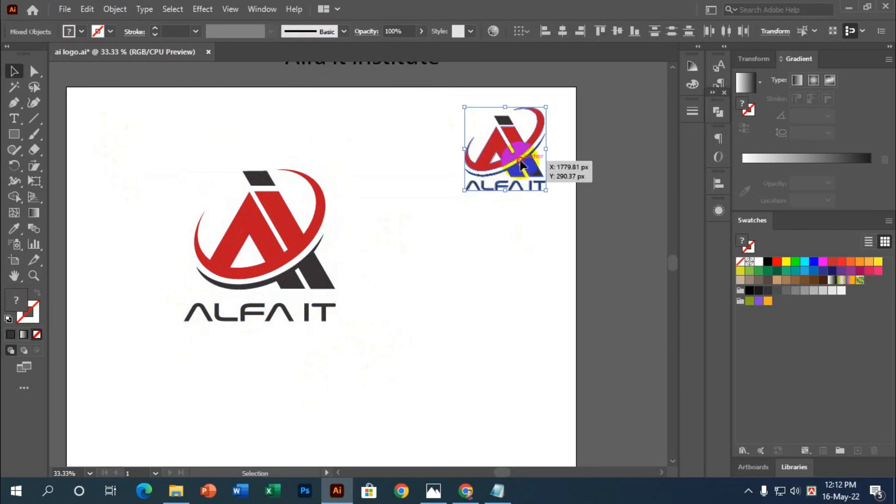
left_click(510, 280)
scroll(334, 286, "down", 3)
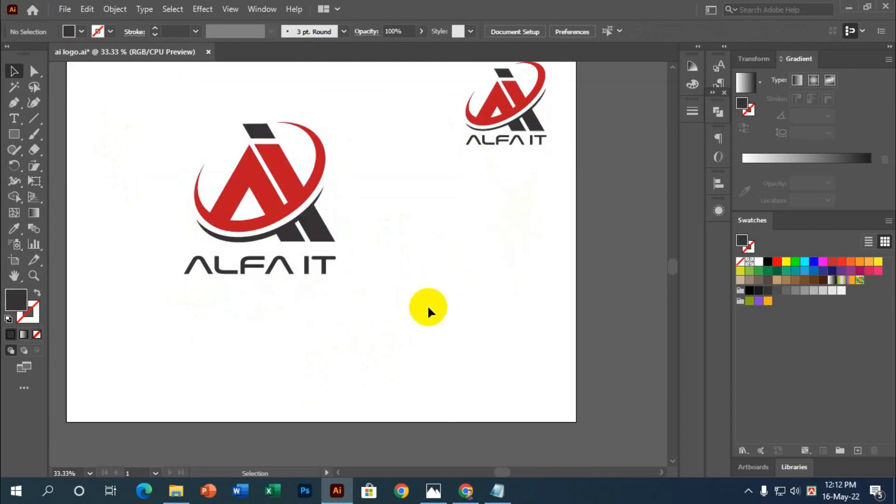
Switch to Photoshop, open the mockup file 50.psd and open its logo placeholder smart object for editing
left_click(210, 170)
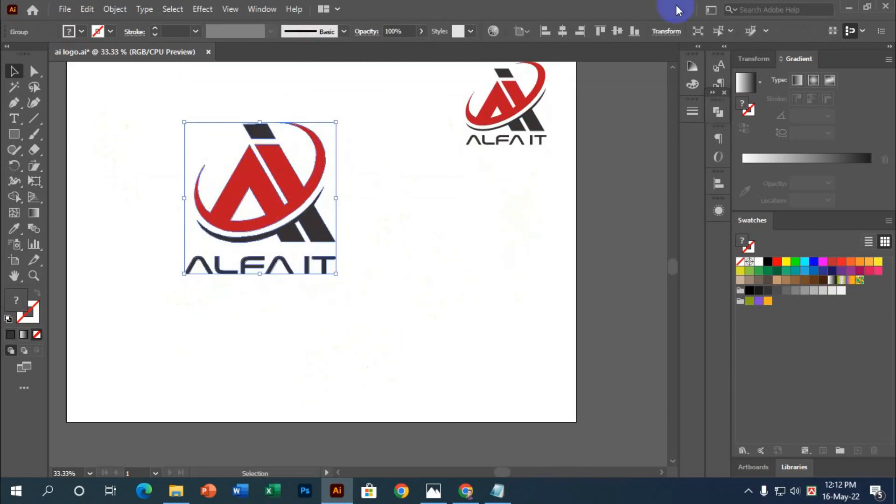
left_click(847, 7)
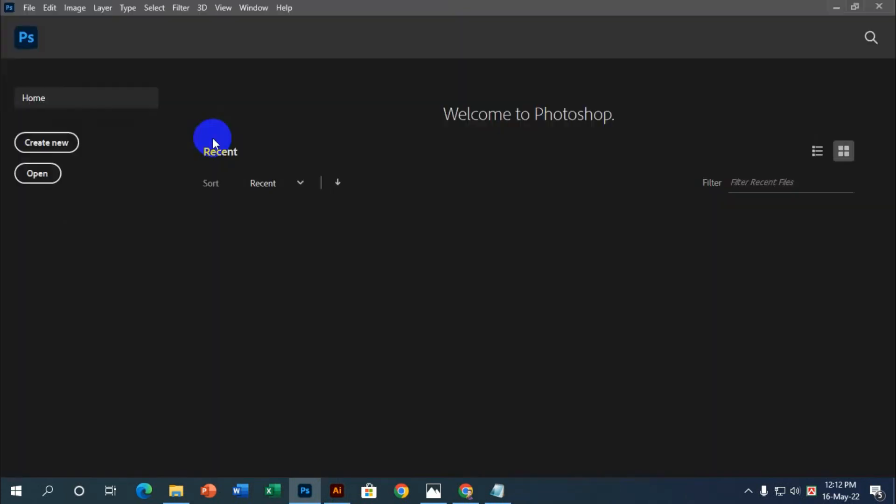
left_click(29, 8)
left_click(54, 35)
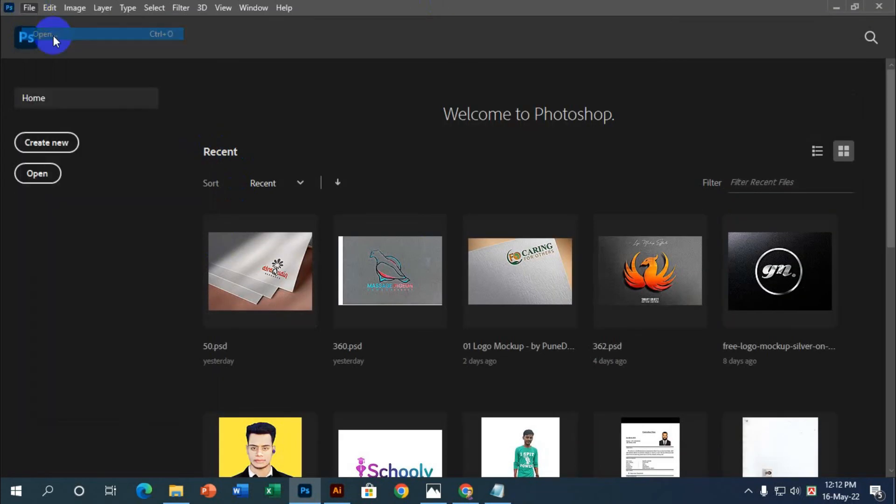
left_click(138, 112)
left_click(322, 319)
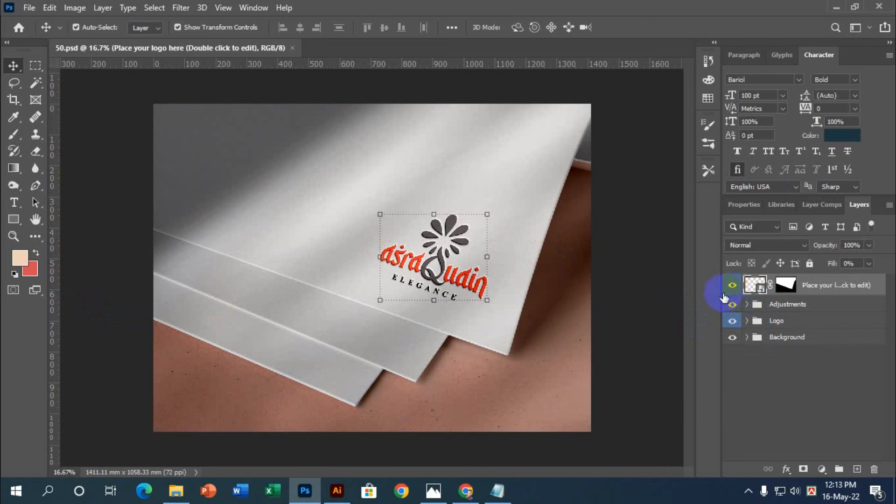
double_click(754, 284)
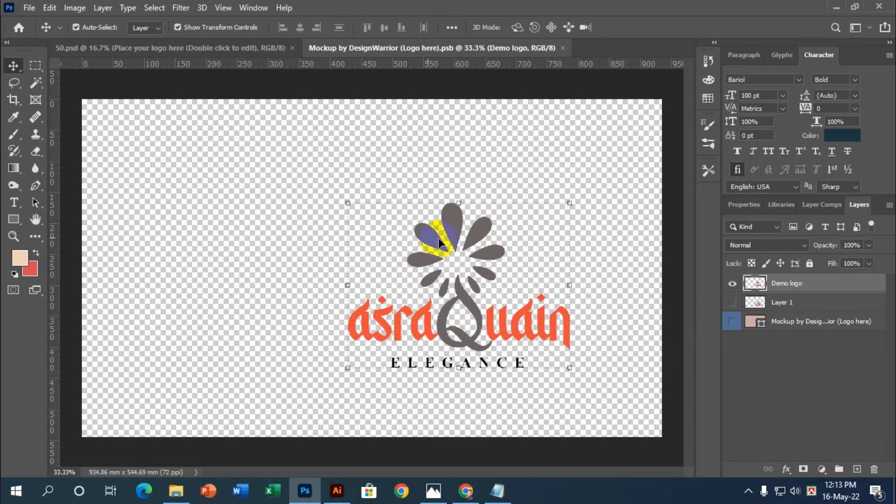
left_click(367, 299)
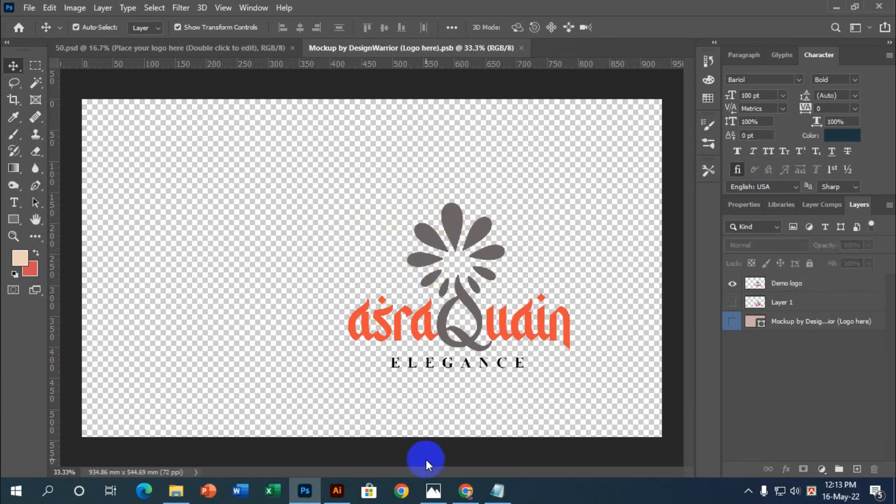
Bring the ALFA IT logo from Illustrator into the mockup's smart object as a Vector Smart Object, scaled to about 146%
left_click(351, 492)
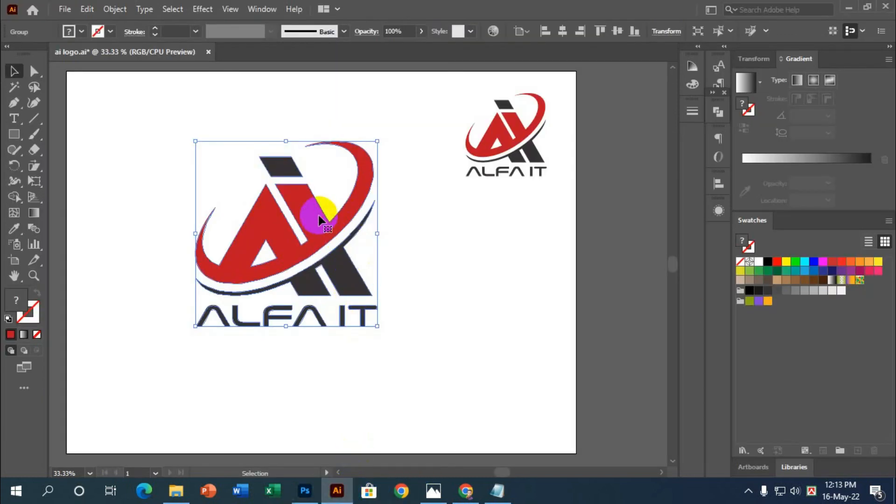
mouse_move(320, 220)
left_mouse_down()
mouse_move(320, 424)
mouse_move(296, 485)
mouse_move(310, 491)
mouse_move(336, 226)
left_mouse_up()
left_click_drag(419, 319, 548, 423)
left_click_drag(443, 300, 385, 249)
left_click_drag(472, 382, 432, 342)
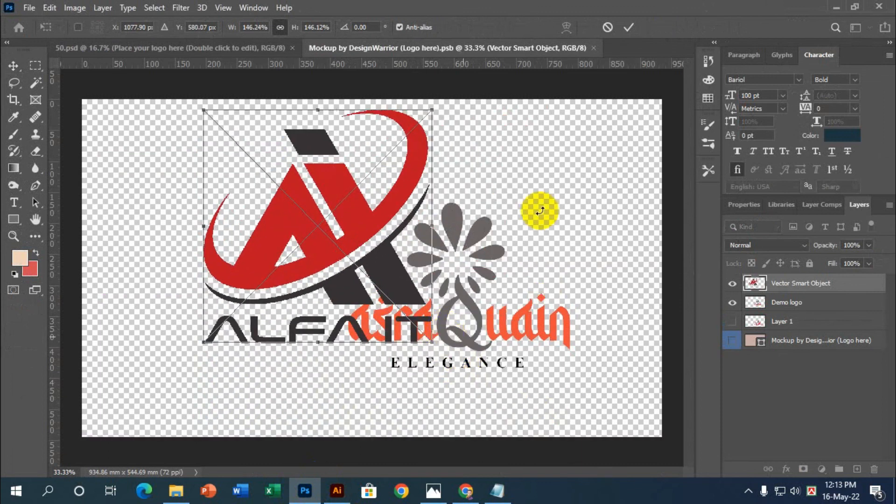
left_click(628, 27)
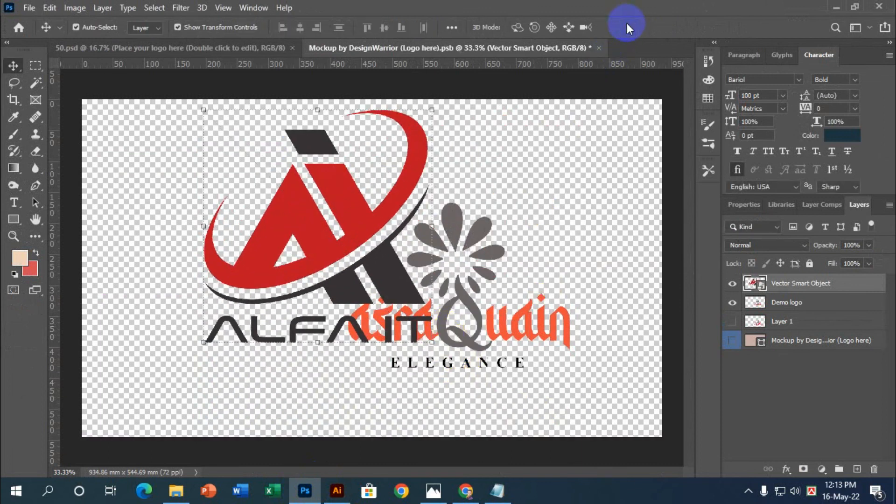
Delete the Demo logo layer and move the ALFA IT logo into its place
left_click(522, 308)
key("Delete")
left_click_drag(360, 208, 495, 268)
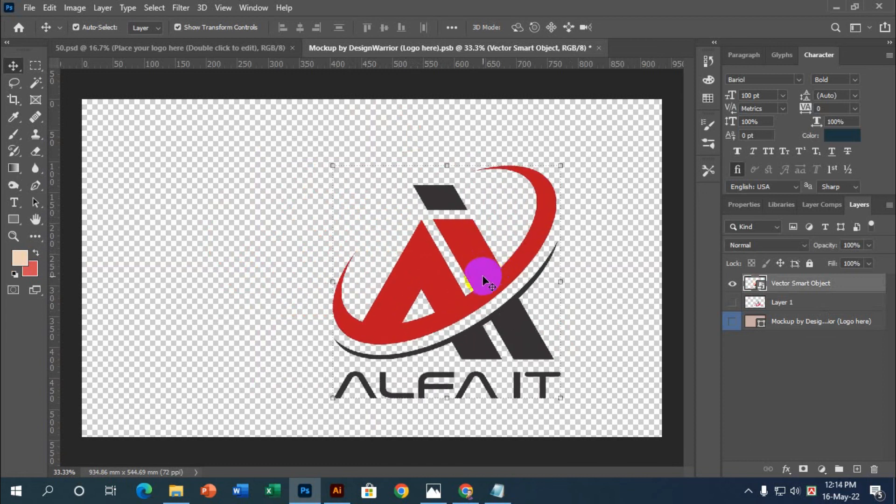
Save the edited smart object and examine the ALFA IT logo up close on the paper in the 50.psd mockup
key("ctrl+s")
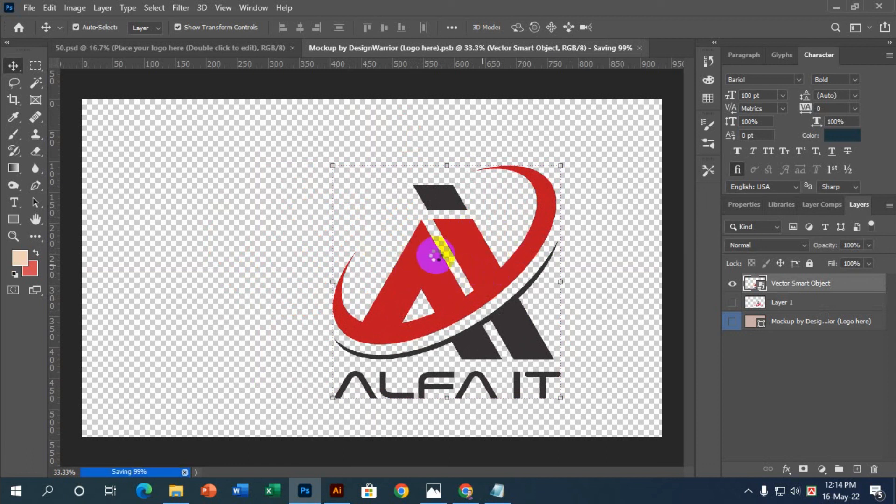
left_click(206, 50)
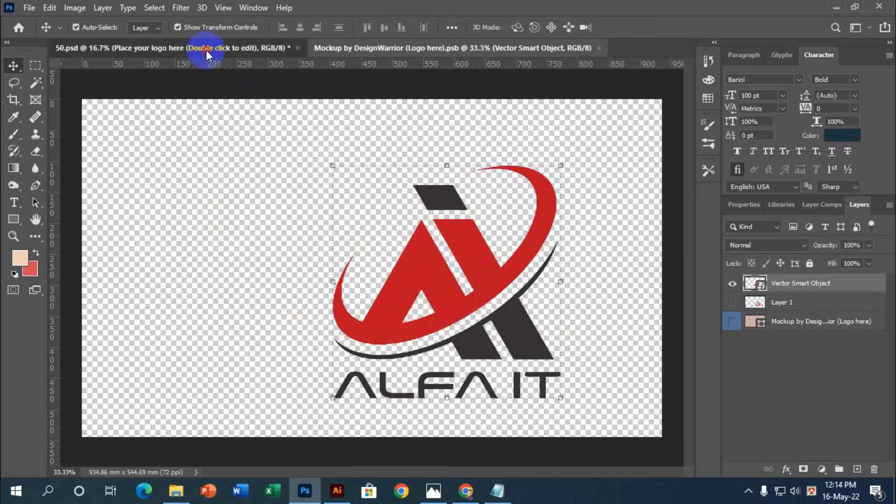
left_click(628, 329)
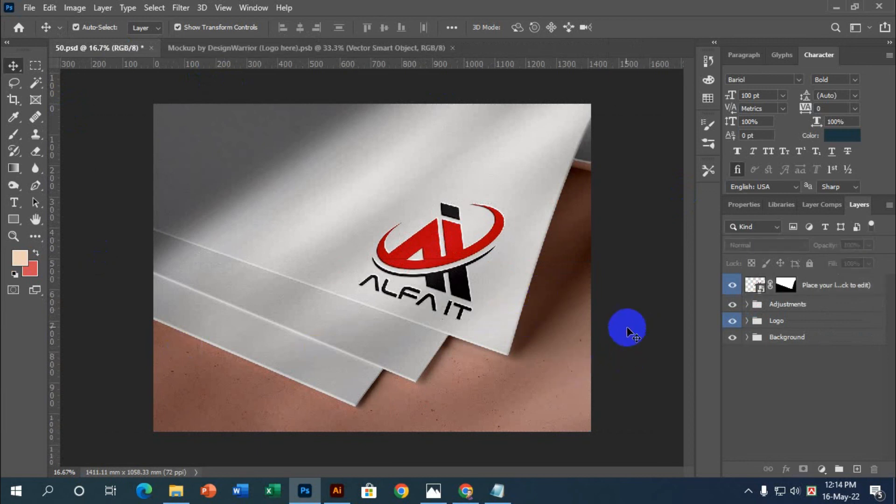
scroll(527, 292, "up", 3)
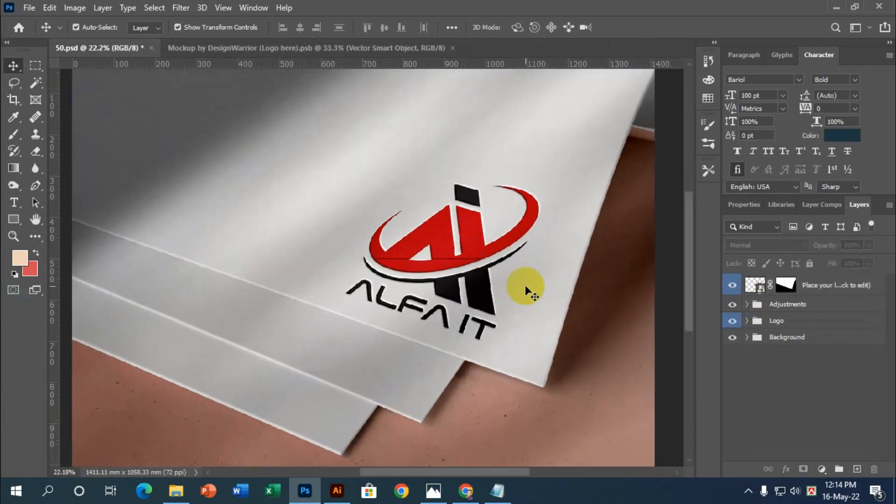
scroll(525, 292, "up", 4)
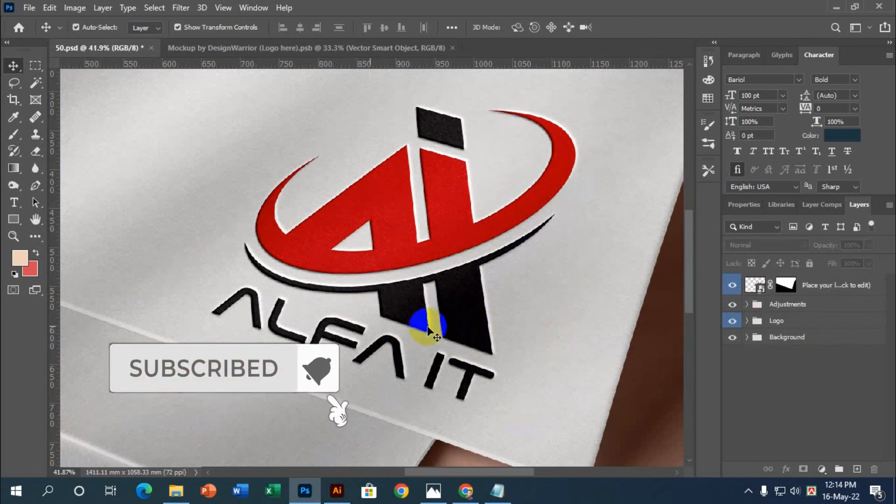
scroll(480, 392, "down", 2)
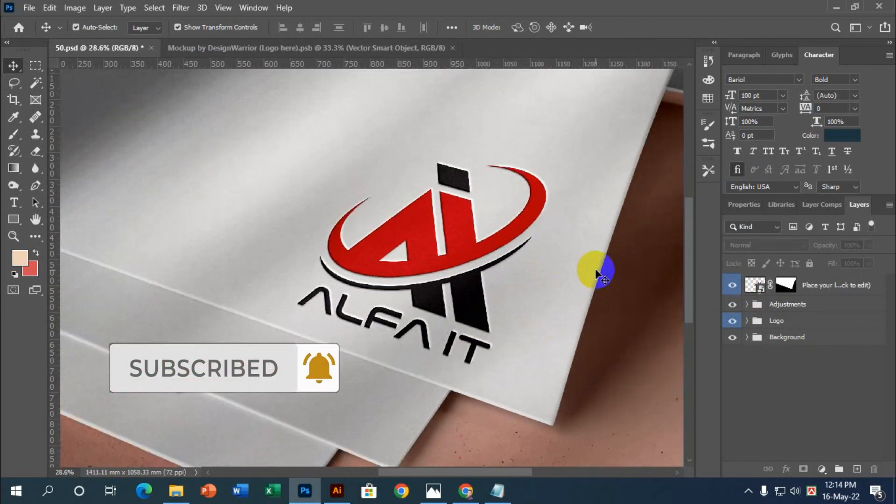